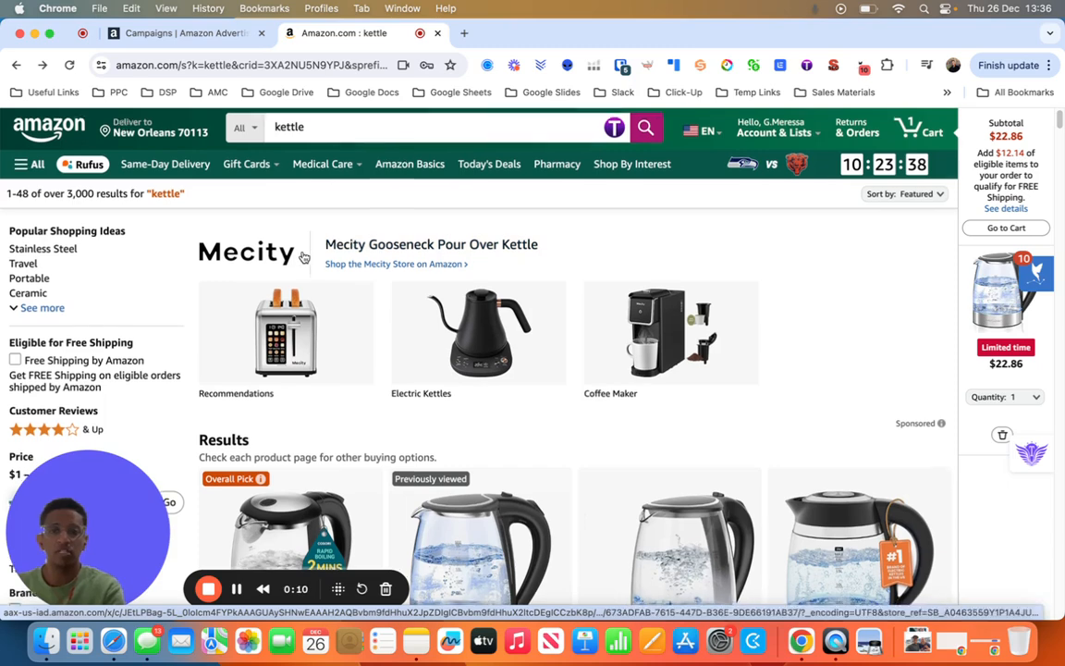
- Look over the kettle search results and open the COSORI electric kettle listing marked Overall Pick
scroll(314, 251, down, 1)
scroll(305, 258, up, 1)
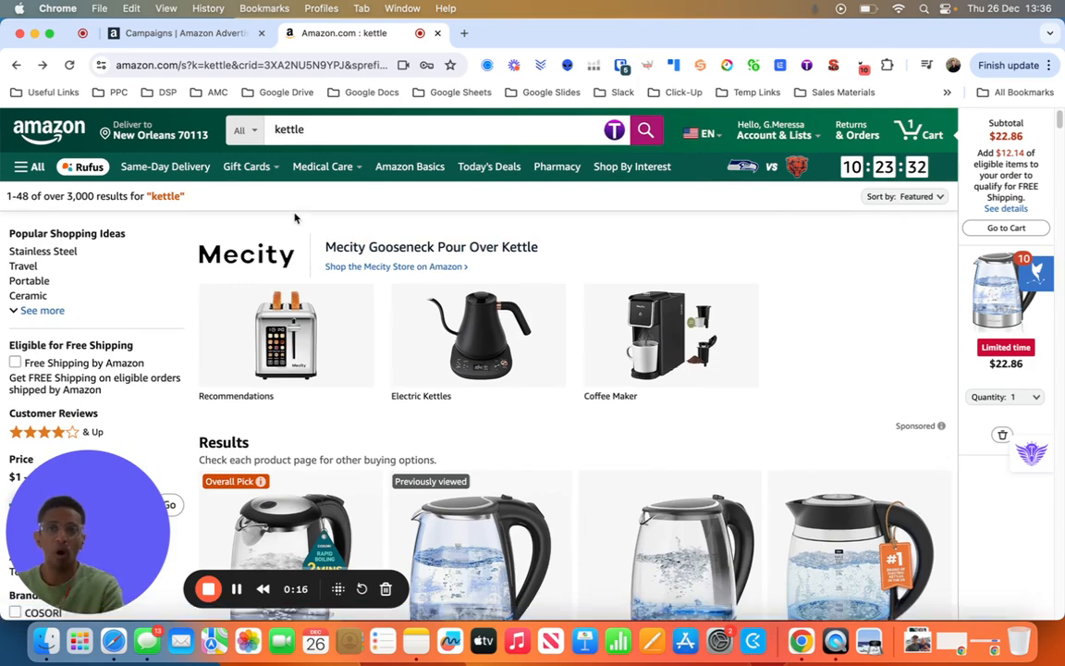
scroll(278, 314, down, 5)
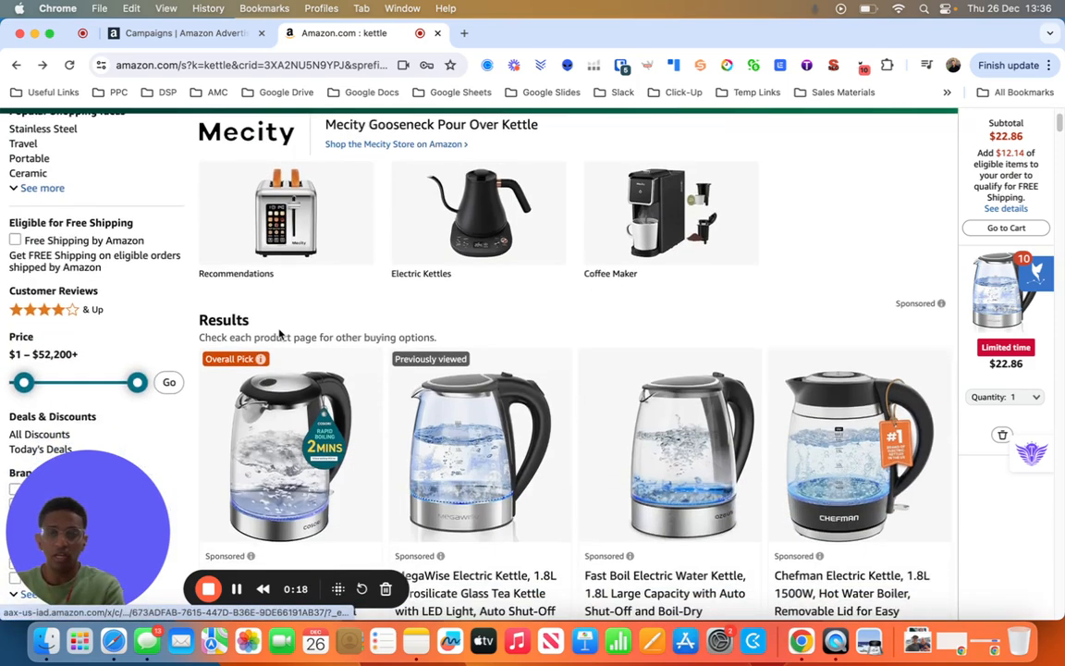
scroll(279, 335, up, 5)
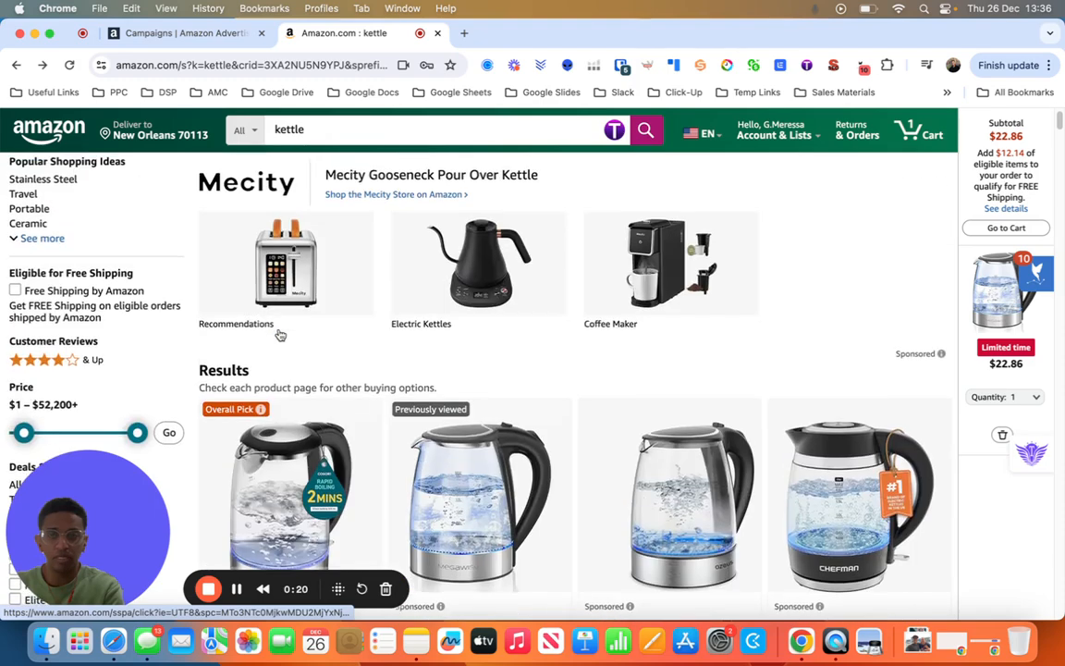
scroll(280, 334, up, 1)
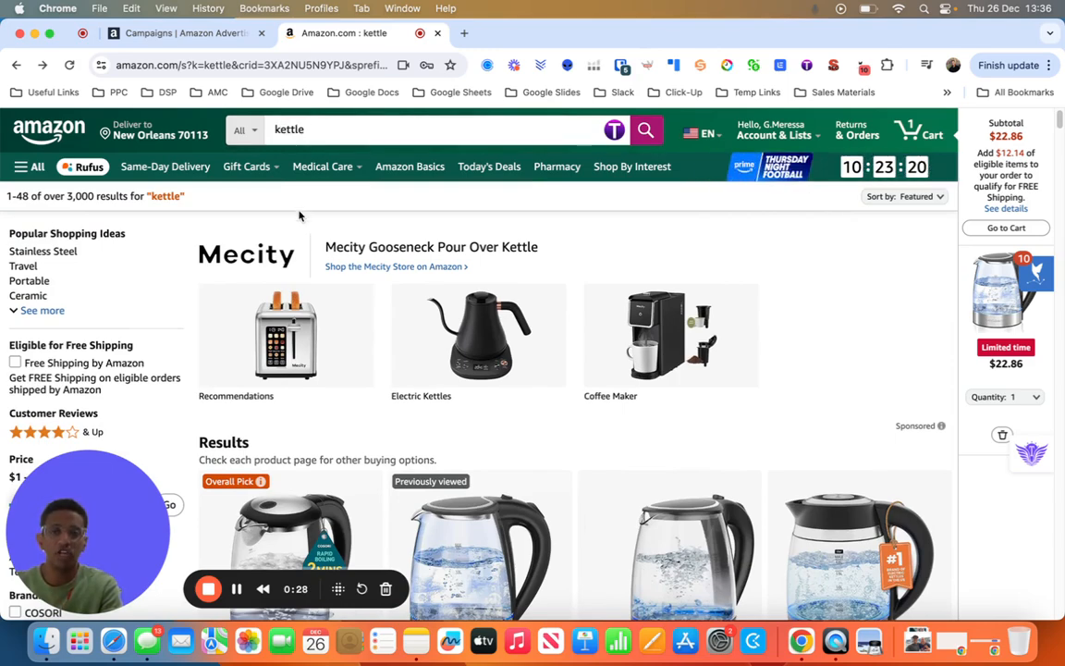
scroll(300, 213, down, 8)
scroll(302, 217, down, 10)
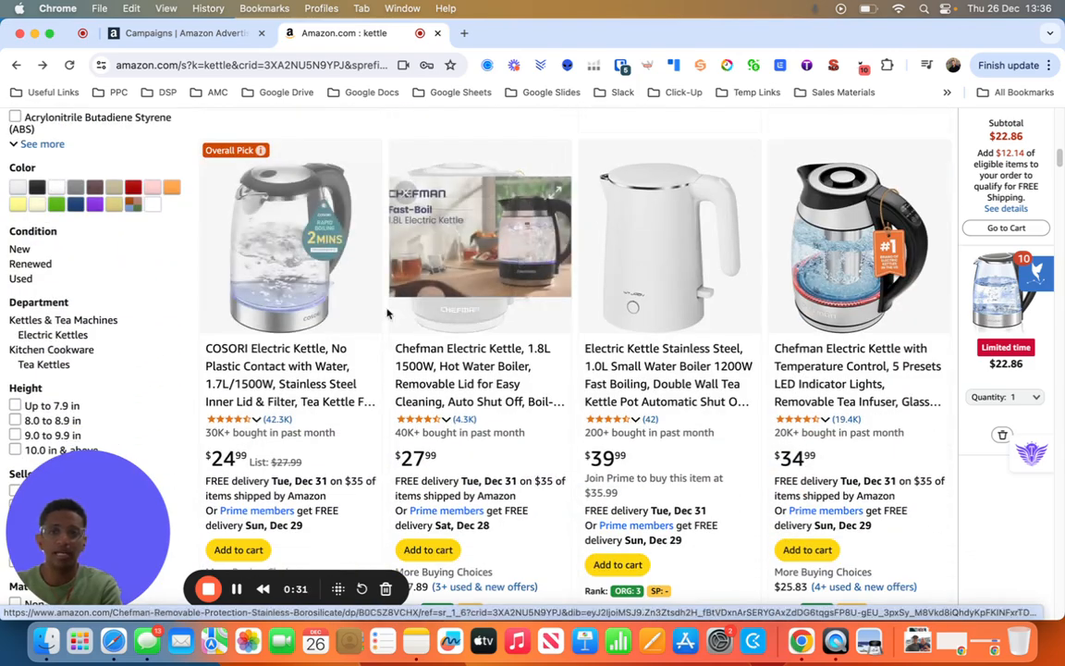
click(274, 248)
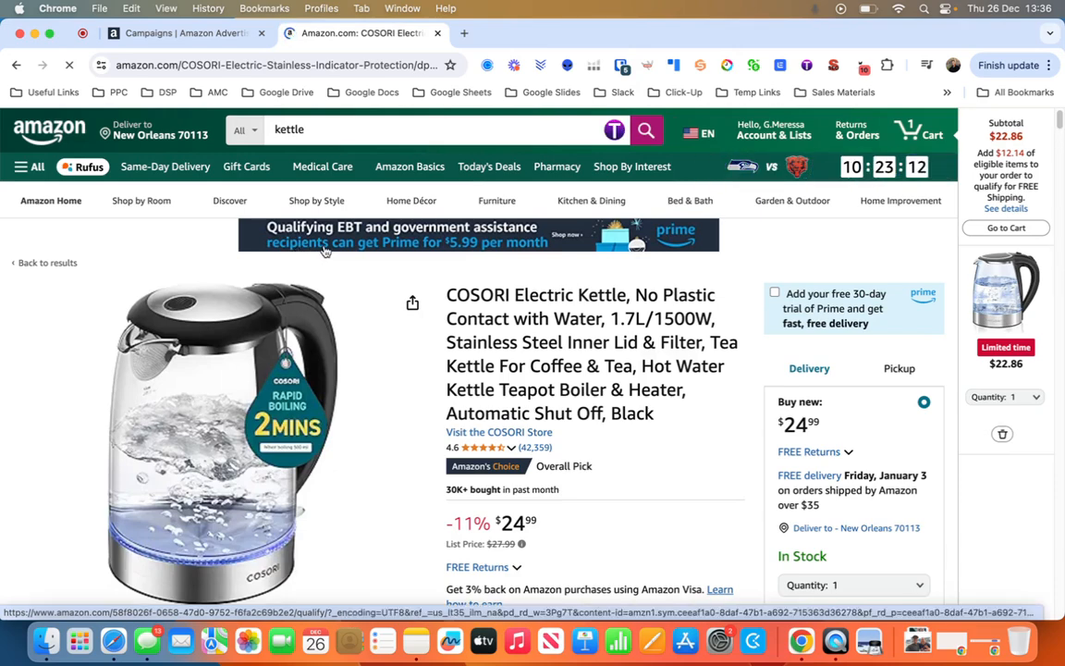
- Examine the COSORI kettle's listing from images, title and price through the item description to the Customers also bought and Discover similar items sections
mouse_move(310, 294)
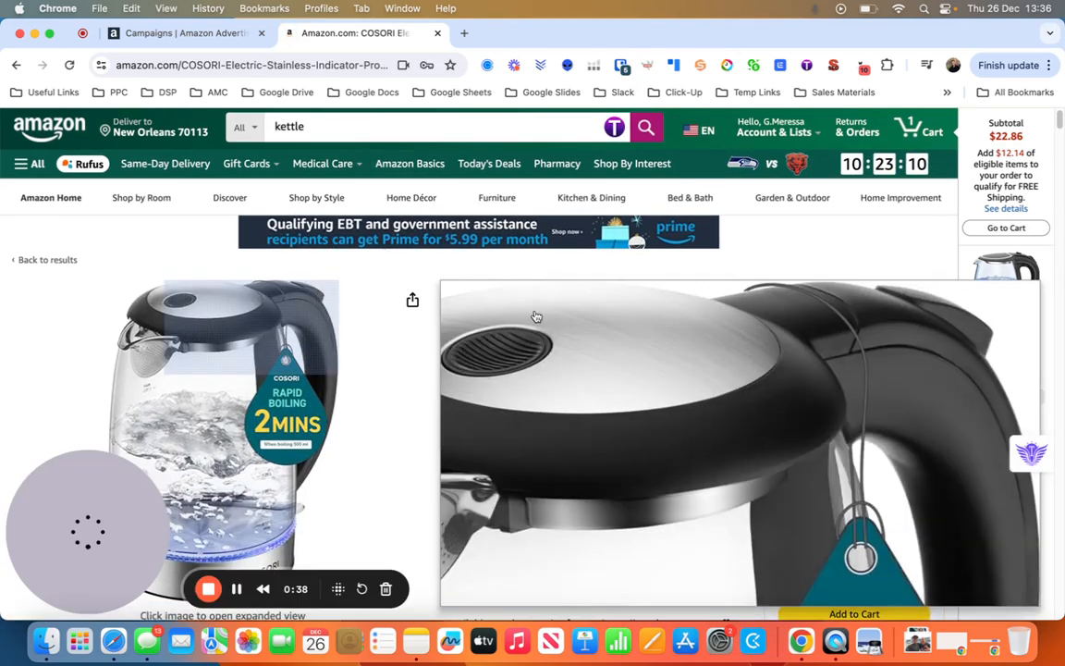
scroll(629, 328, down, 5)
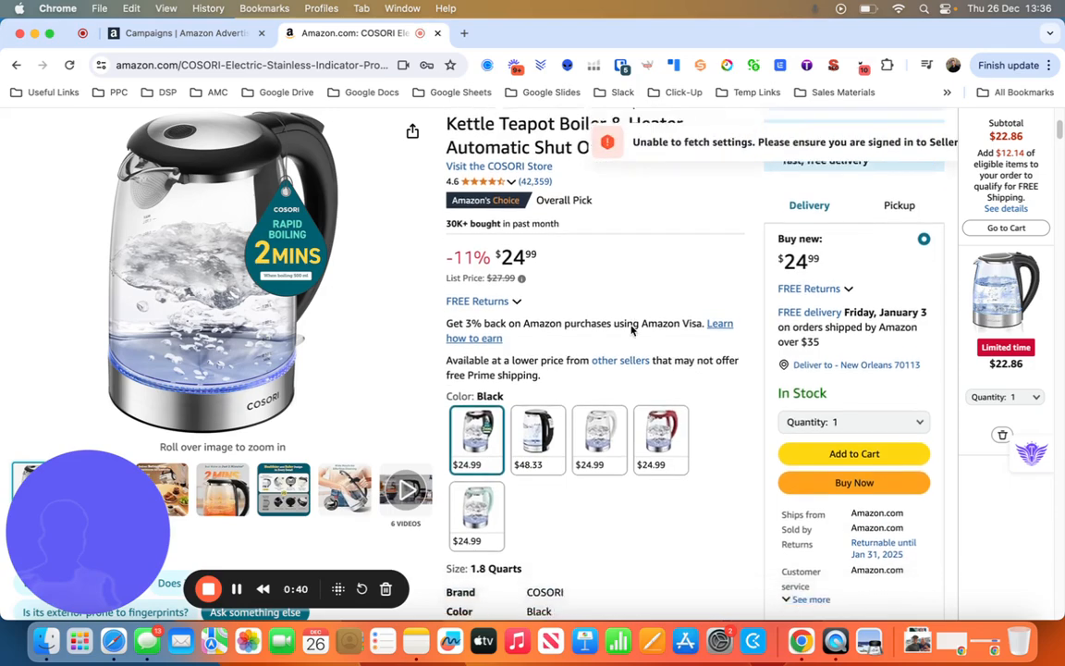
scroll(632, 330, up, 5)
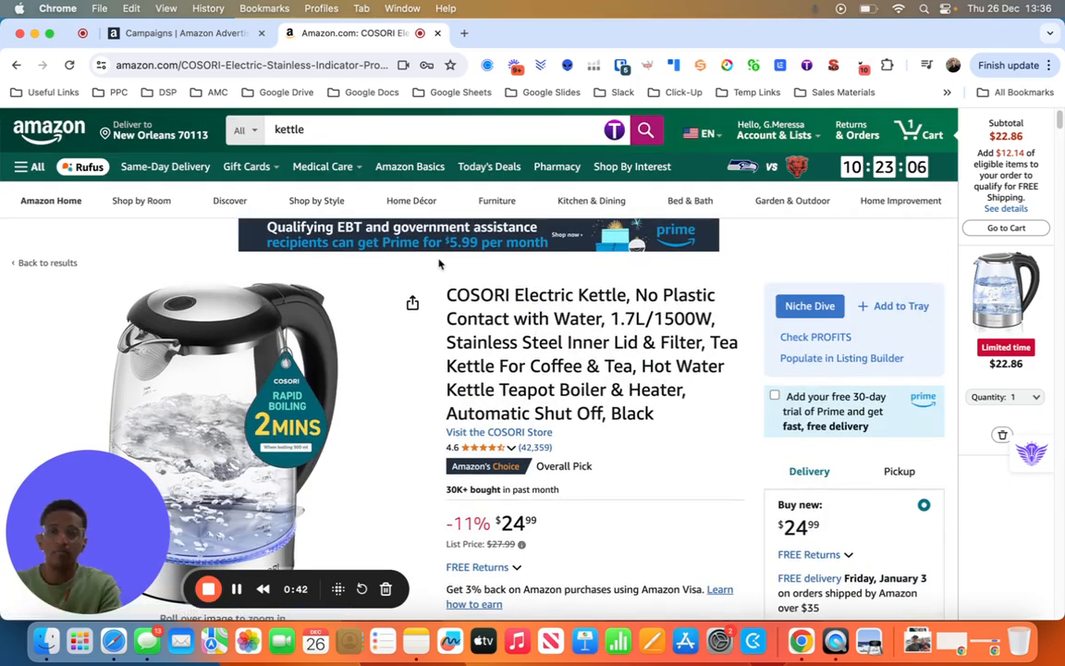
scroll(421, 302, down, 1)
mouse_move(426, 303)
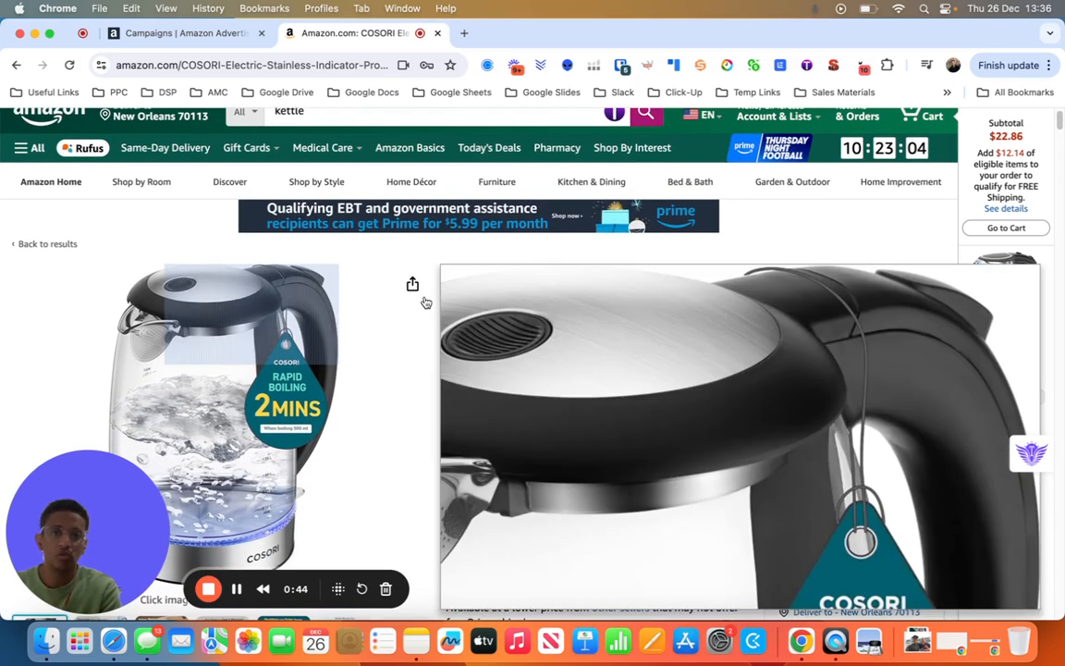
scroll(627, 320, down, 3)
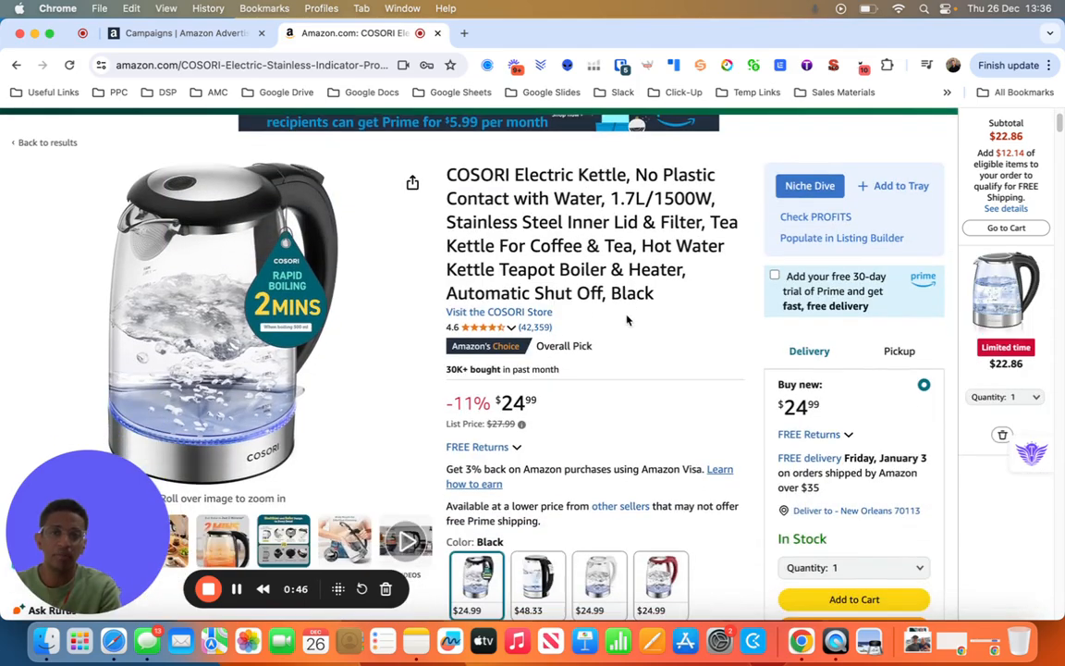
scroll(564, 337, down, 10)
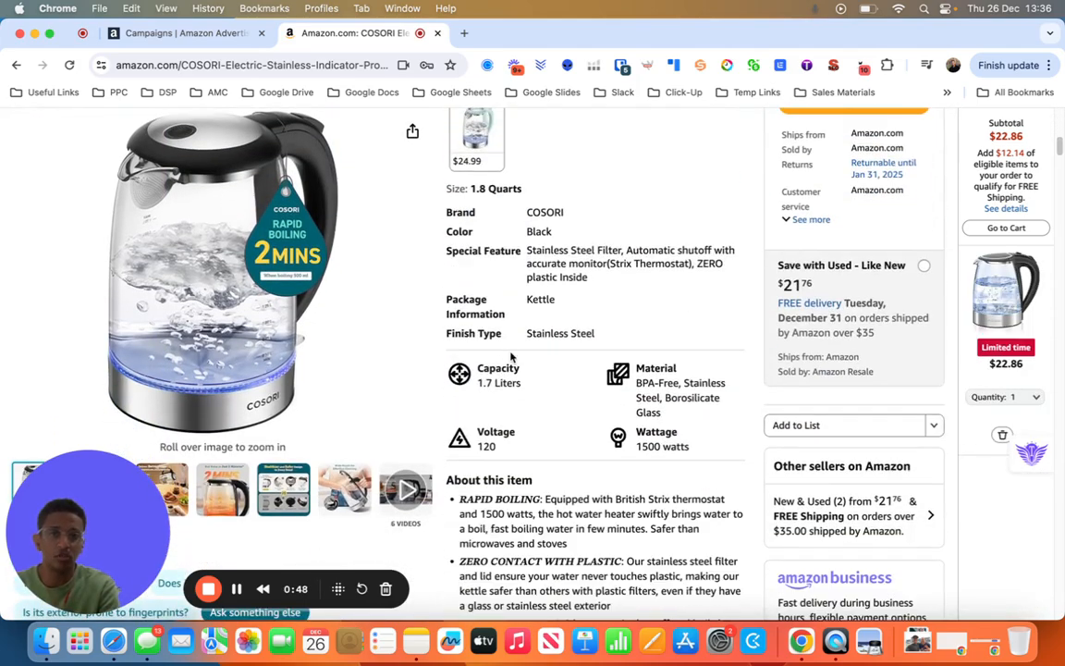
scroll(510, 357, up, 6)
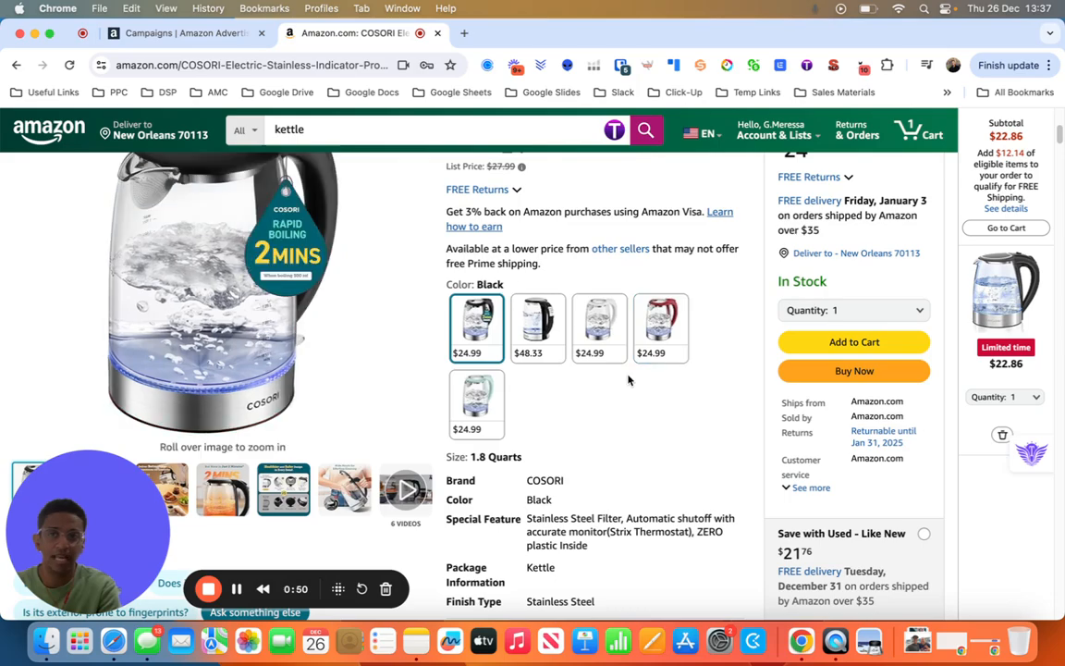
scroll(628, 379, down, 10)
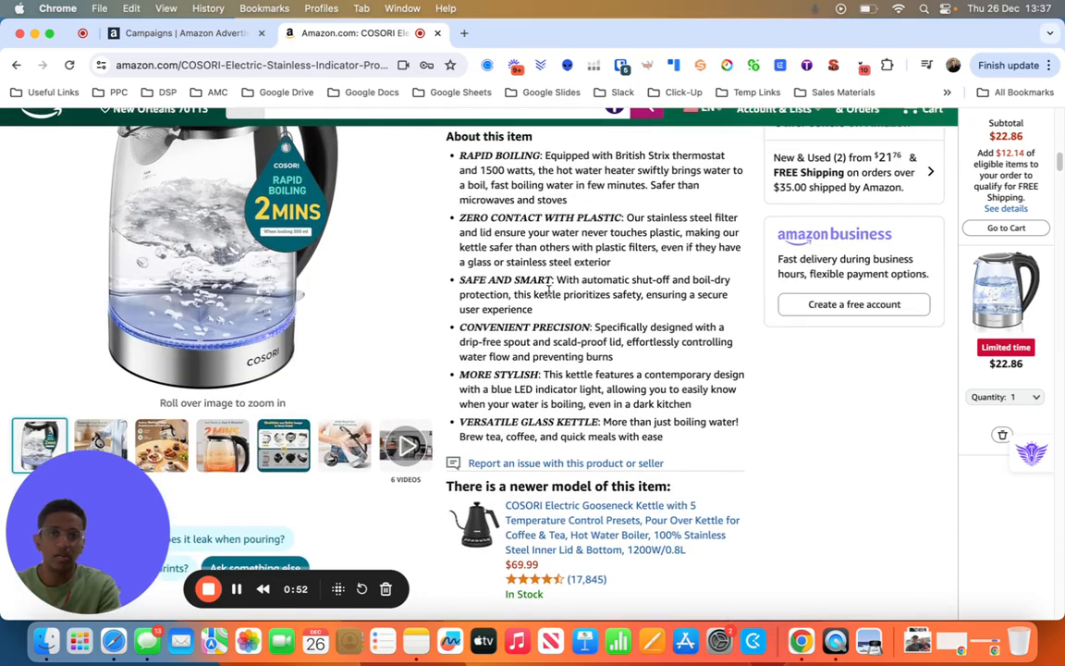
scroll(549, 289, up, 1)
scroll(481, 289, down, 12)
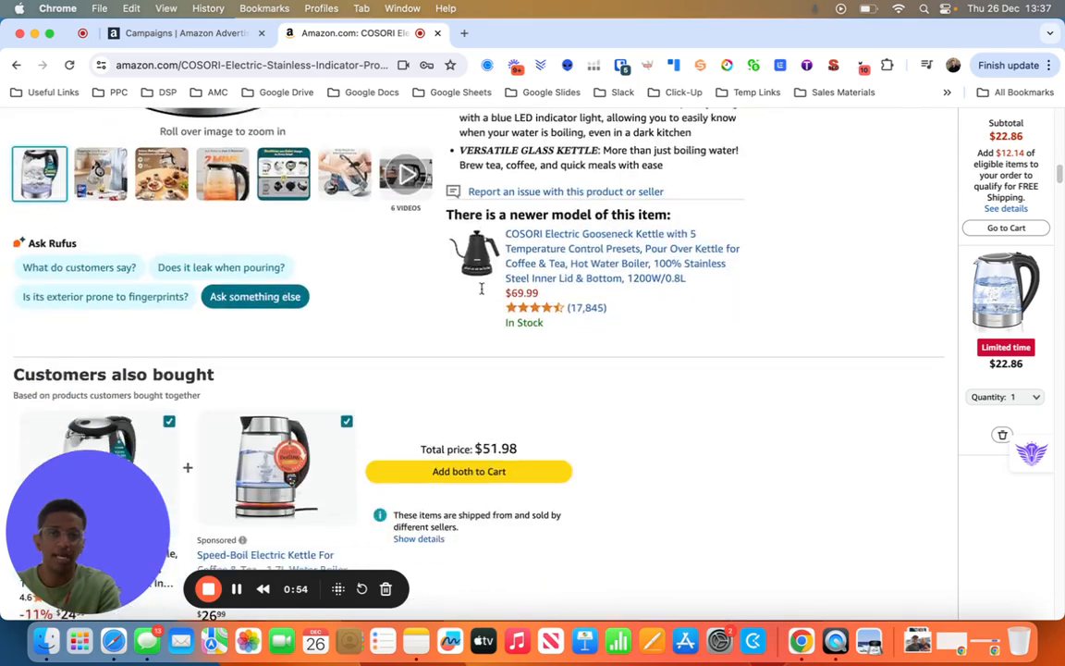
scroll(480, 294, down, 3)
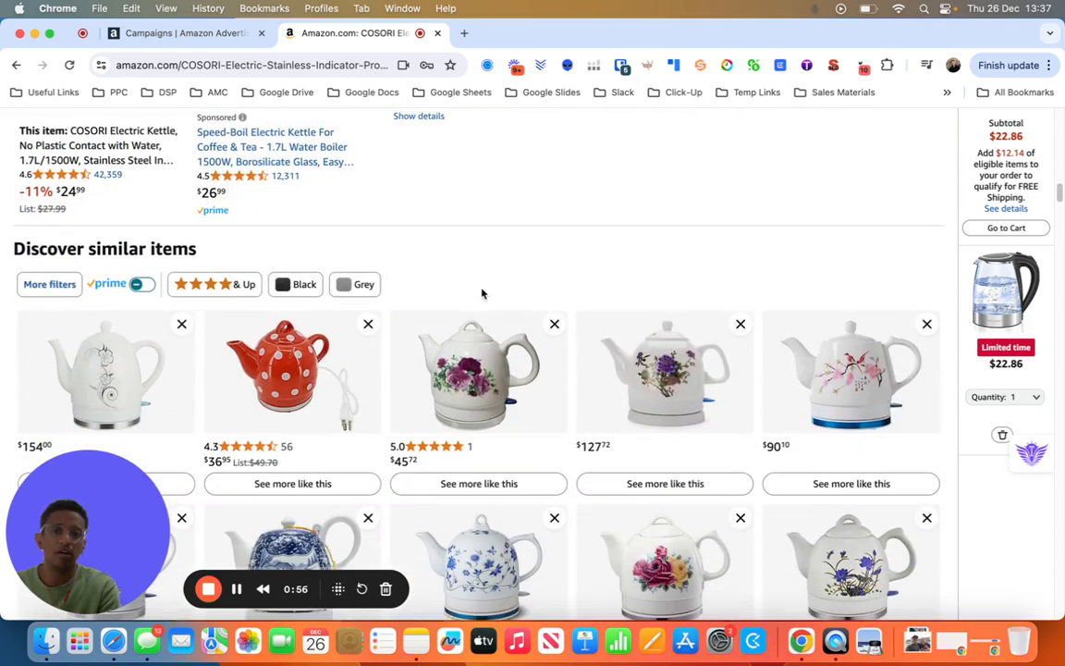
scroll(481, 292, up, 5)
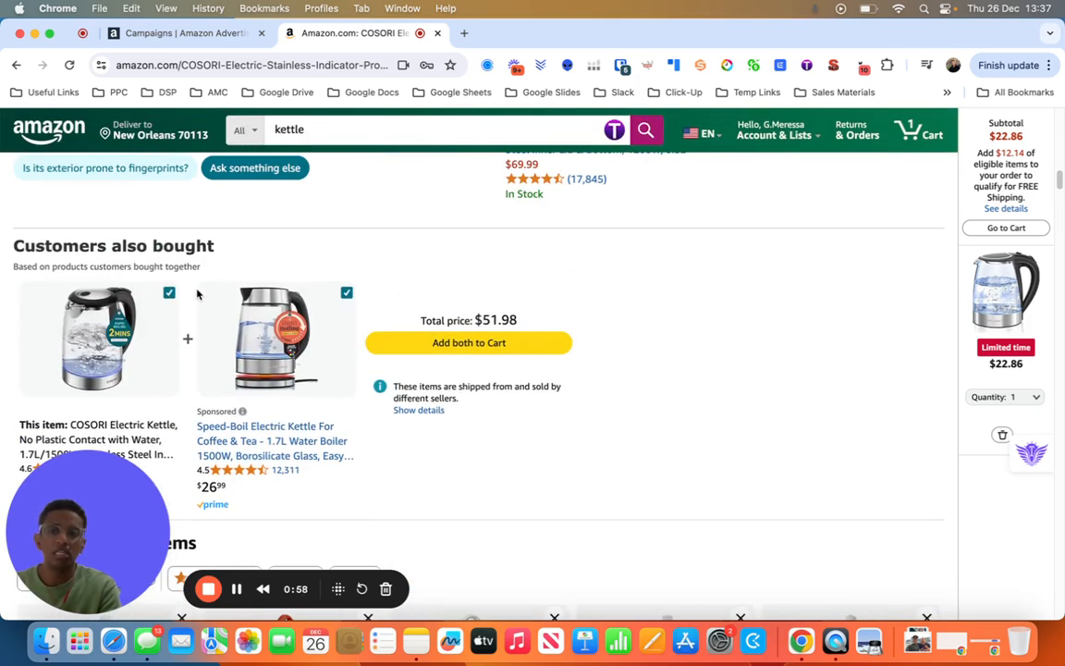
scroll(305, 310, down, 1)
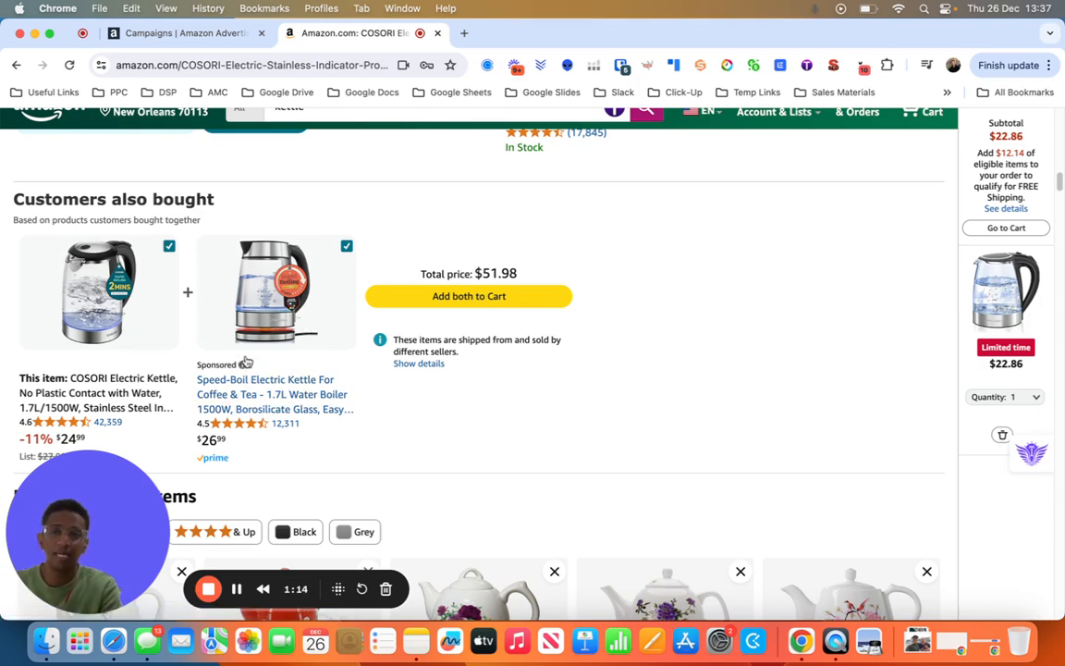
- Examine the sponsored product rows Based on your recent views and Customers frequently viewed on the COSORI kettle page
scroll(245, 357, down, 10)
scroll(245, 361, down, 5)
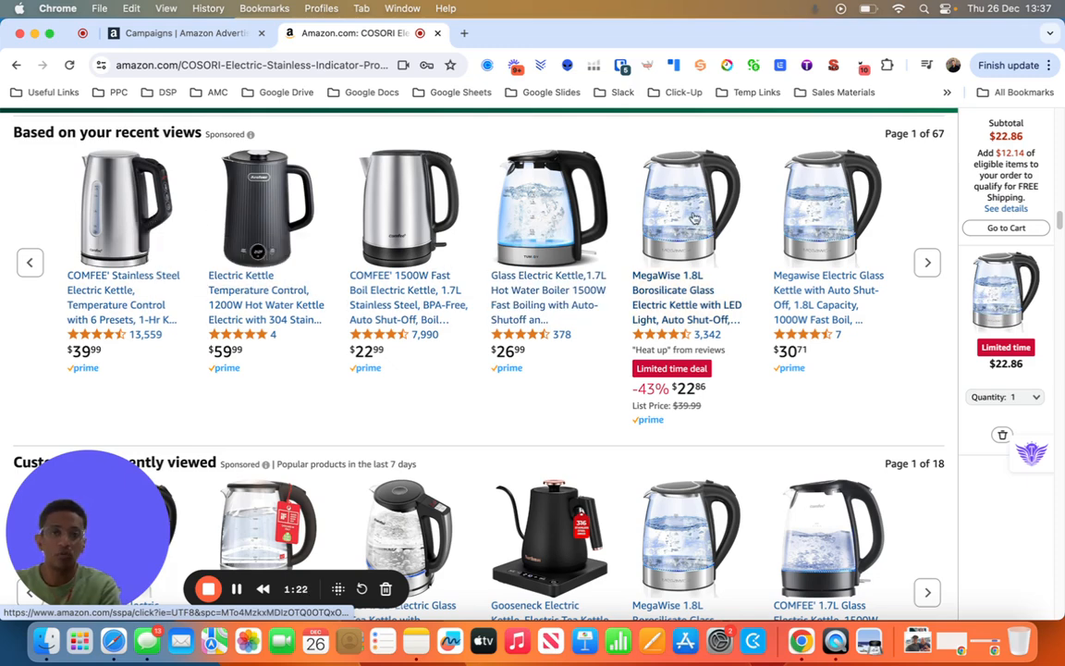
scroll(389, 287, down, 5)
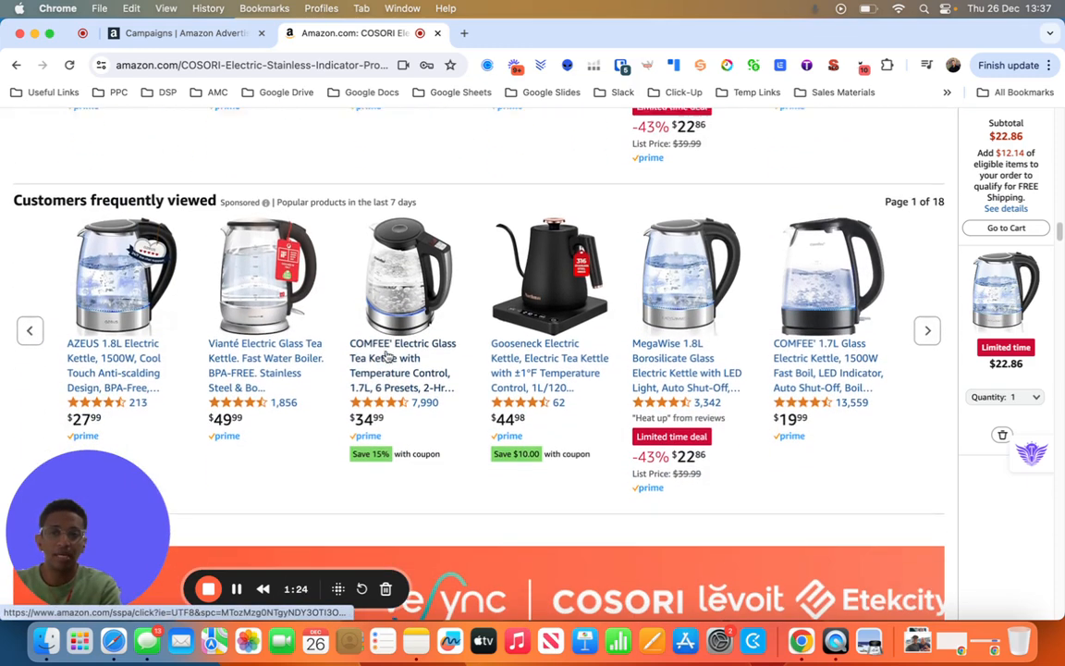
scroll(97, 303, down, 1)
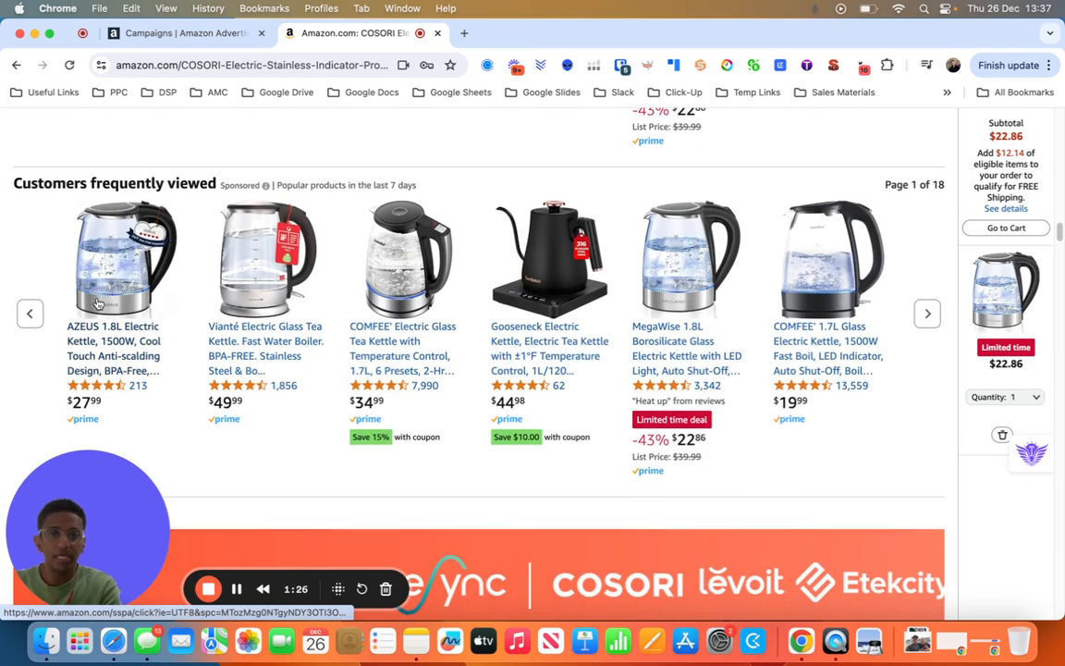
scroll(98, 303, down, 1)
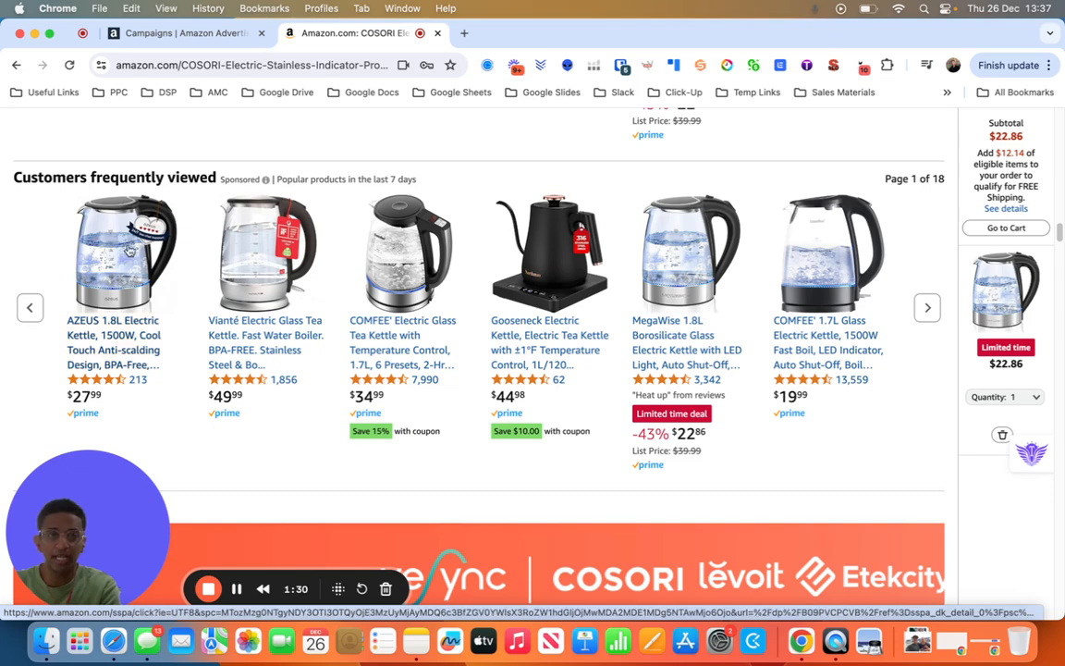
scroll(127, 251, down, 3)
scroll(127, 251, up, 3)
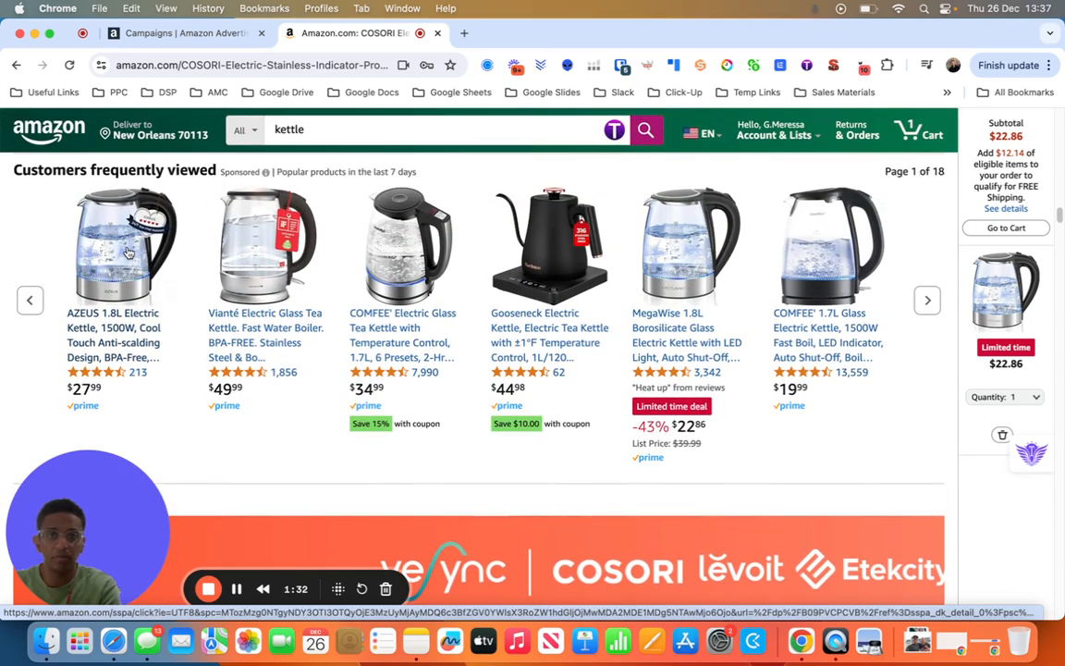
scroll(206, 289, up, 2)
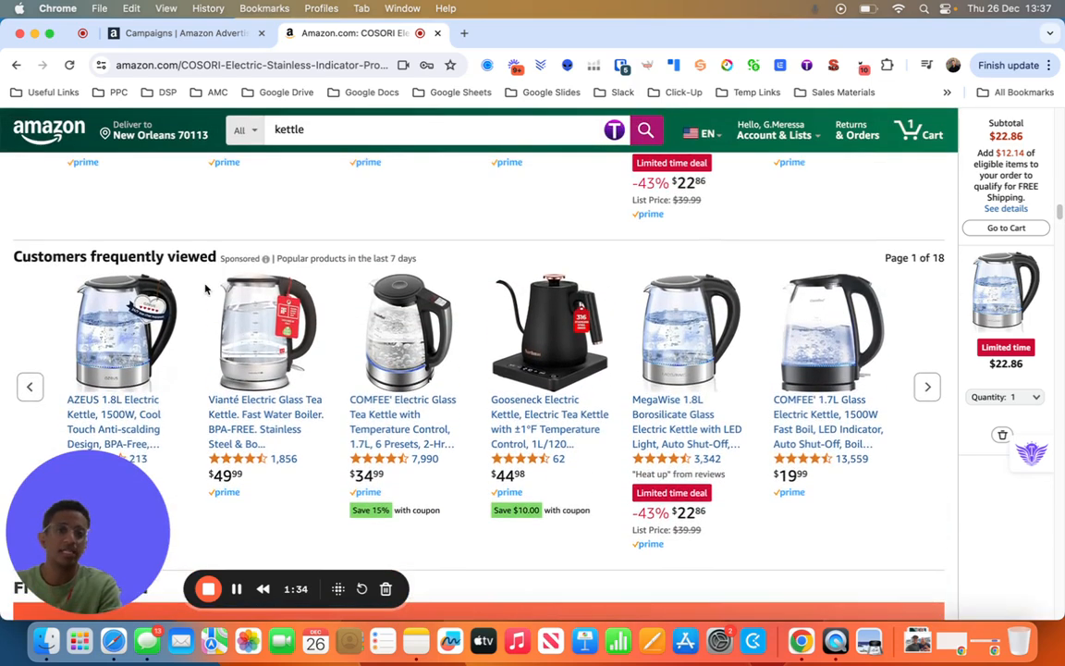
scroll(205, 289, up, 3)
scroll(202, 287, down, 3)
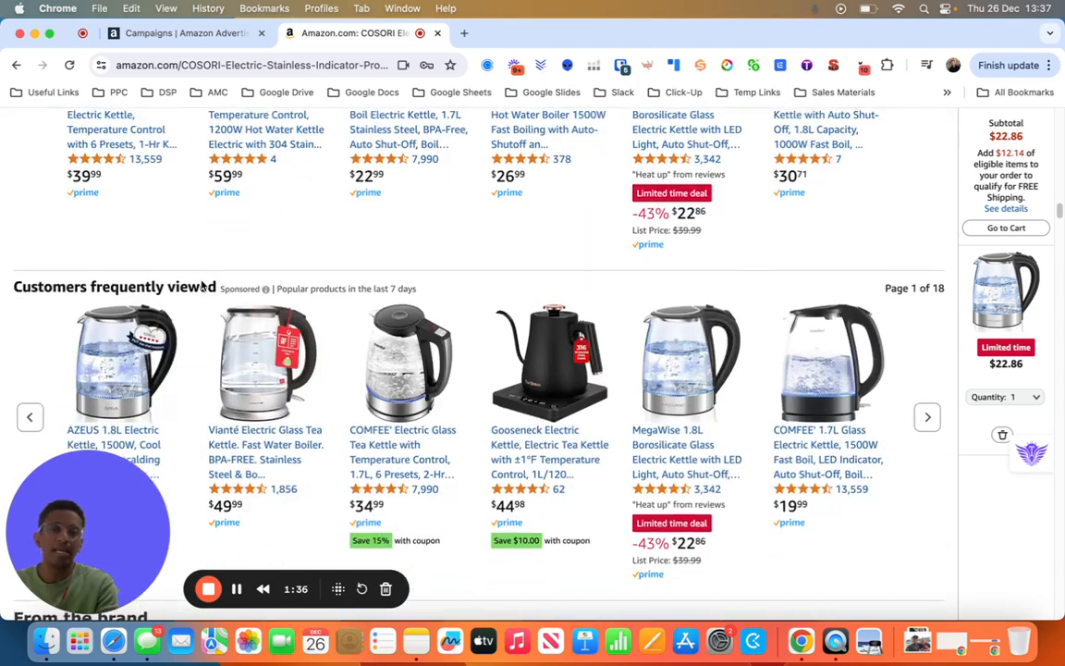
- Highlight the COSORI kettle's price for comparison and open the COMFEE' 1.7L glass electric kettle from the Customers frequently viewed row
scroll(202, 287, up, 20)
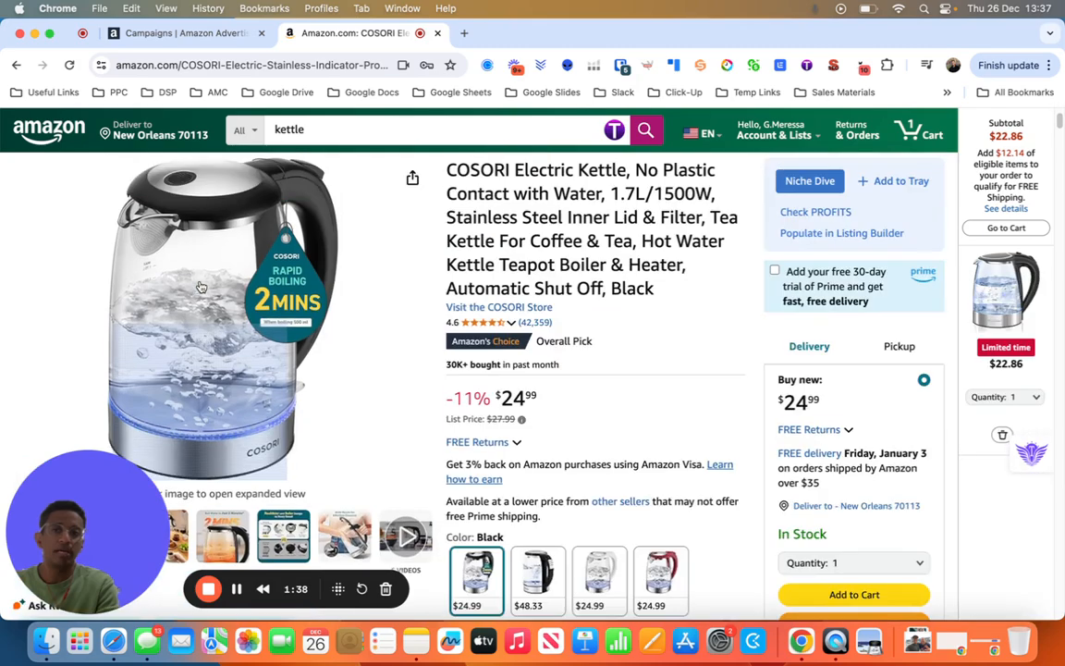
scroll(200, 287, up, 1)
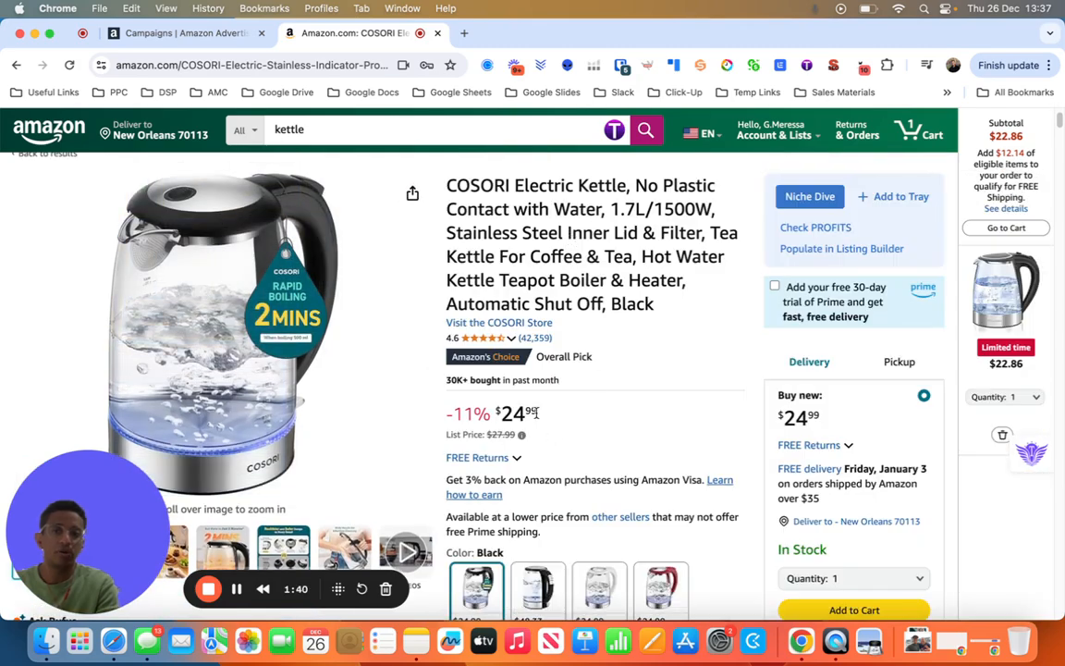
drag(534, 413, 477, 402)
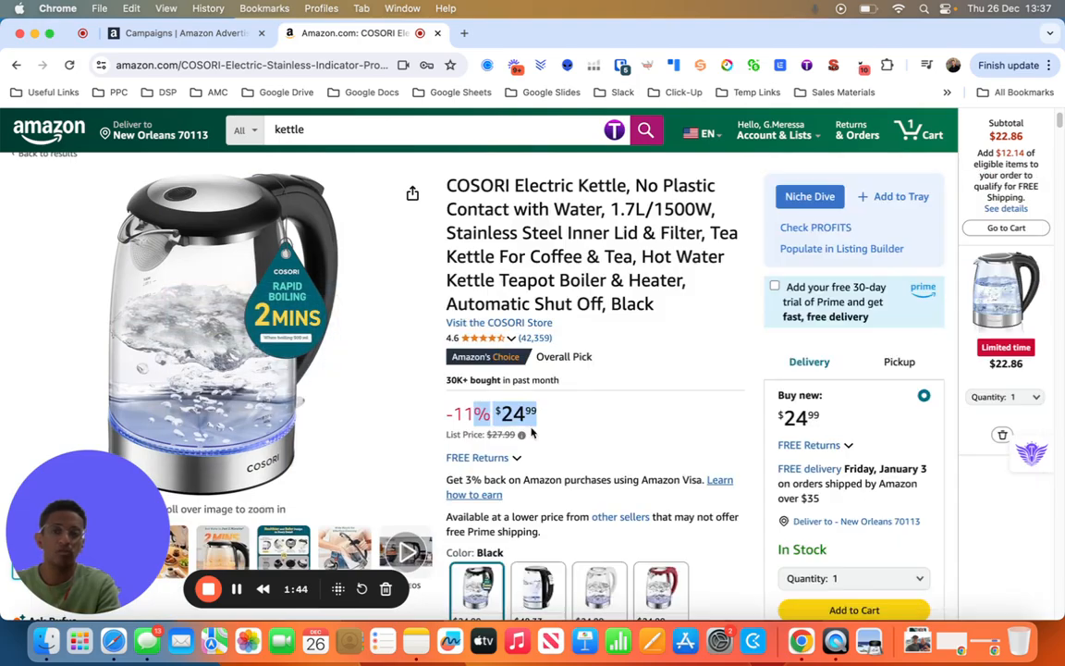
scroll(573, 429, down, 15)
scroll(561, 441, down, 10)
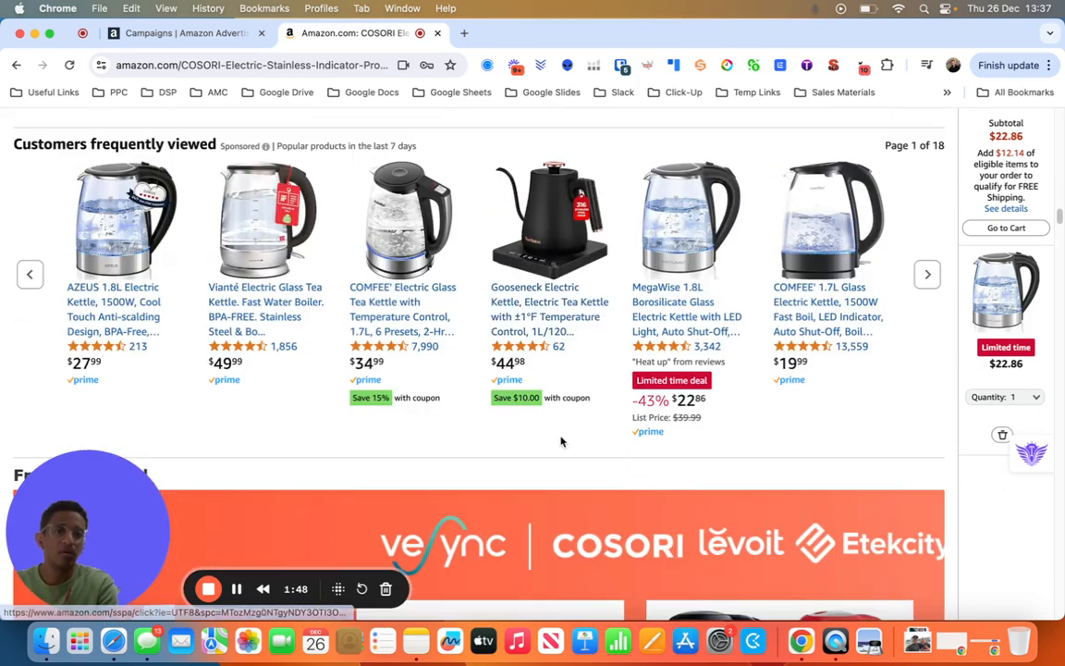
scroll(561, 442, up, 1)
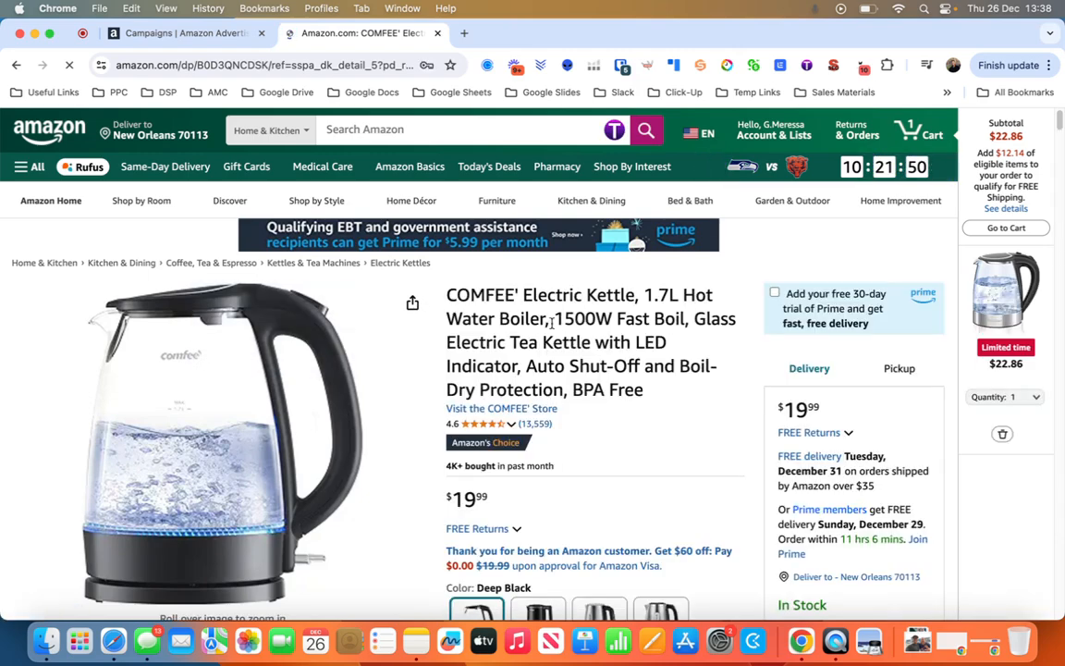
- Review the COMFEE' kettle's product details, similar items, price and customer rating
scroll(545, 318, down, 3)
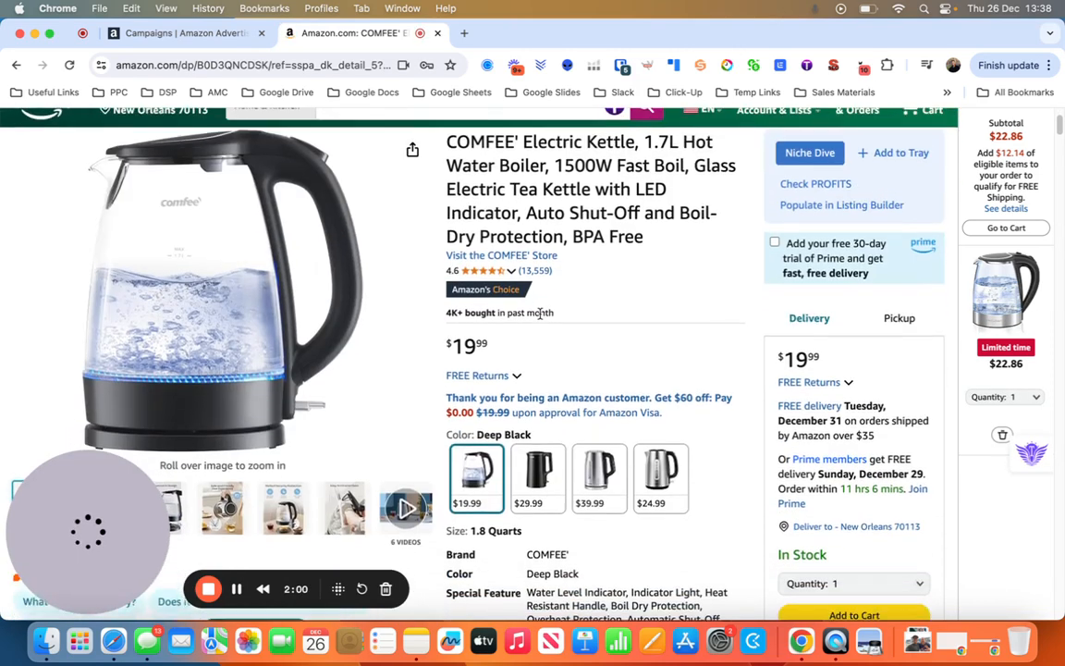
scroll(540, 314, down, 6)
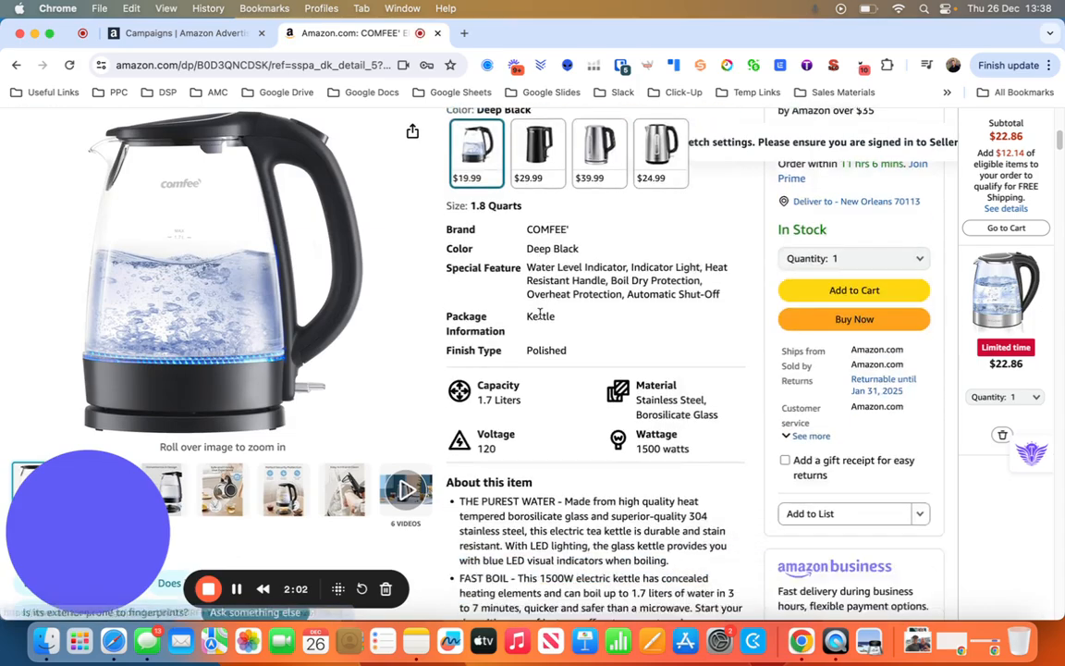
scroll(540, 315, down, 20)
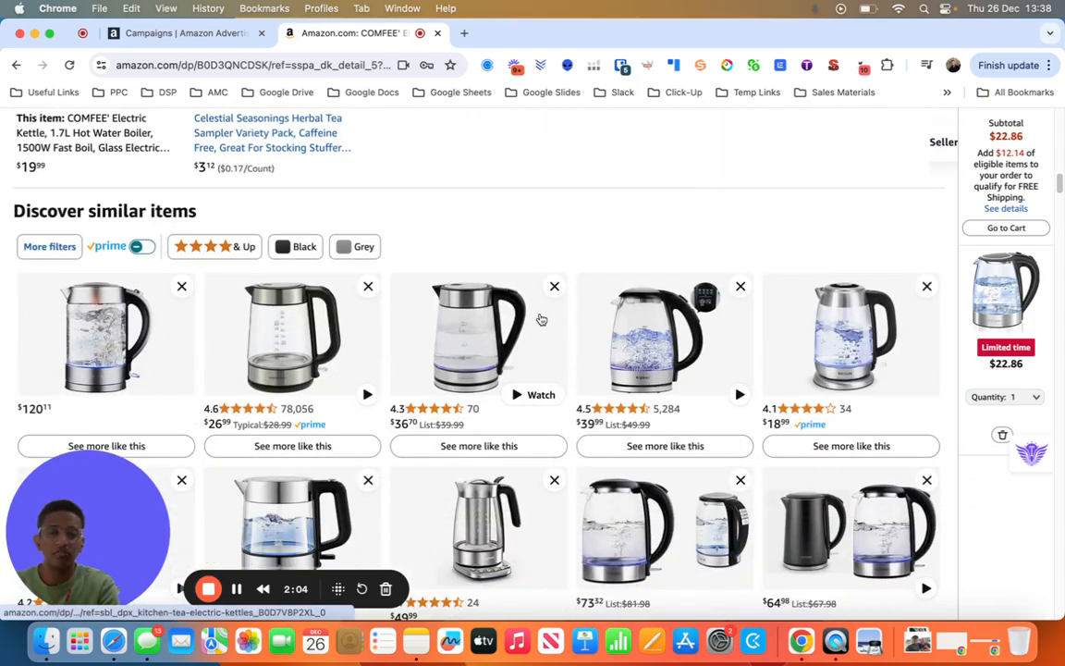
scroll(541, 318, up, 20)
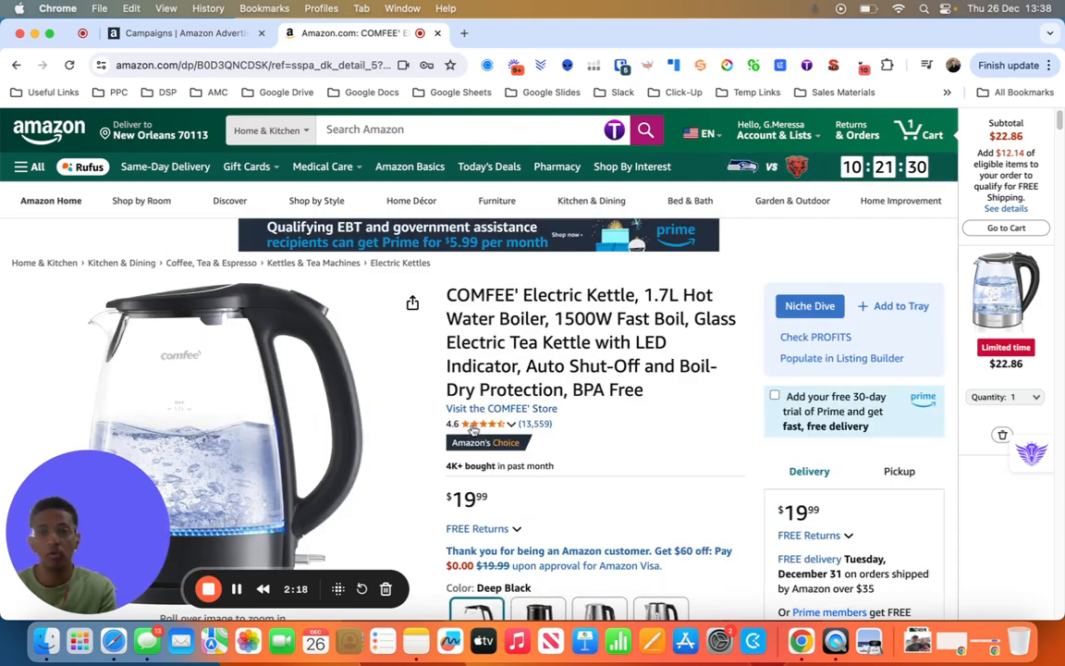
mouse_move(472, 430)
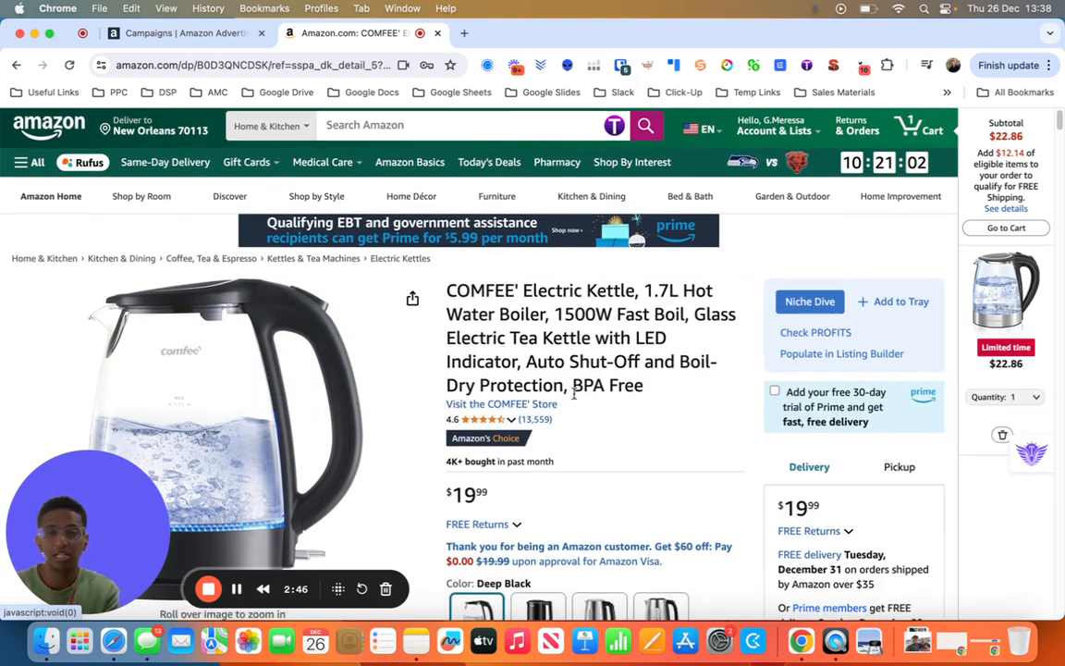
scroll(573, 399, down, 5)
scroll(573, 399, up, 5)
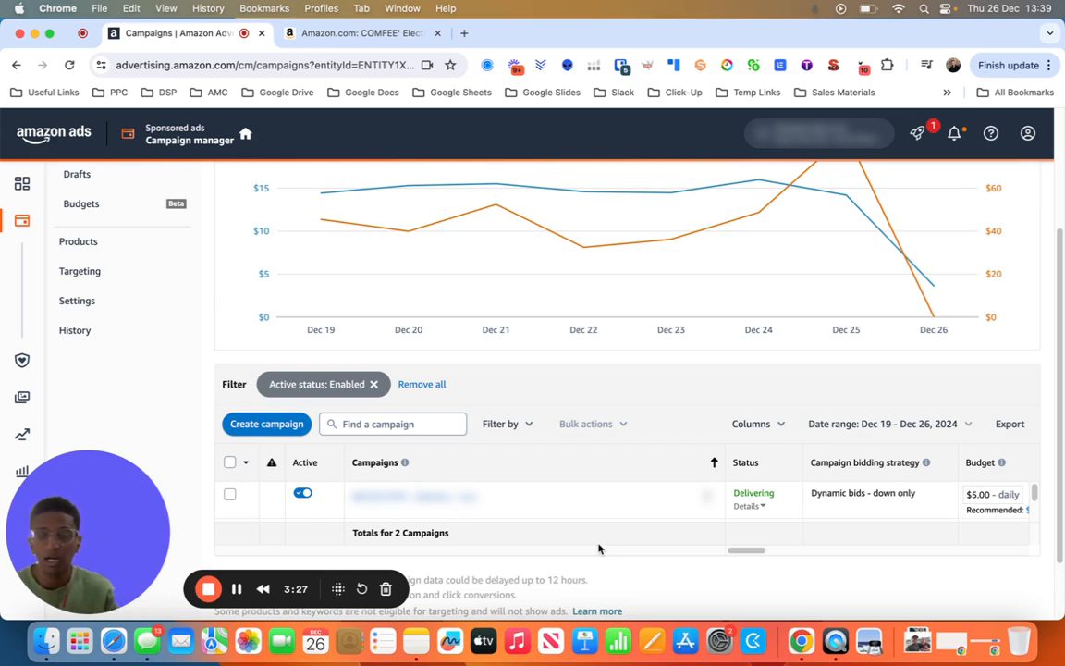
- Create a new campaign in Amazon Ads, compare the available campaign types and choose Sponsored Products
click(245, 424)
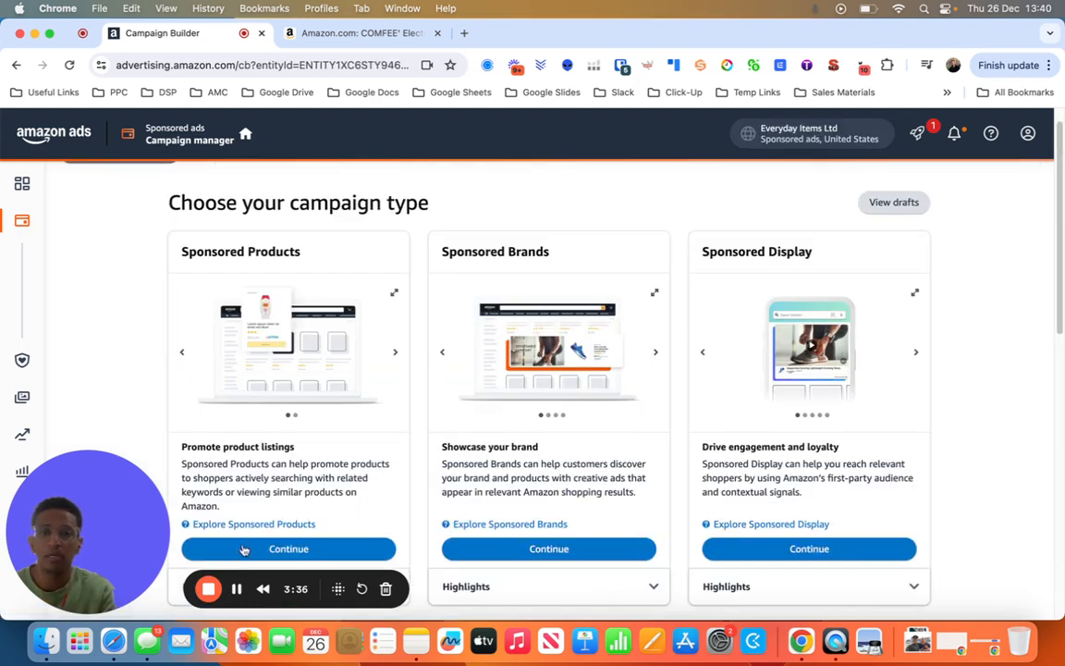
scroll(223, 355, down, 1)
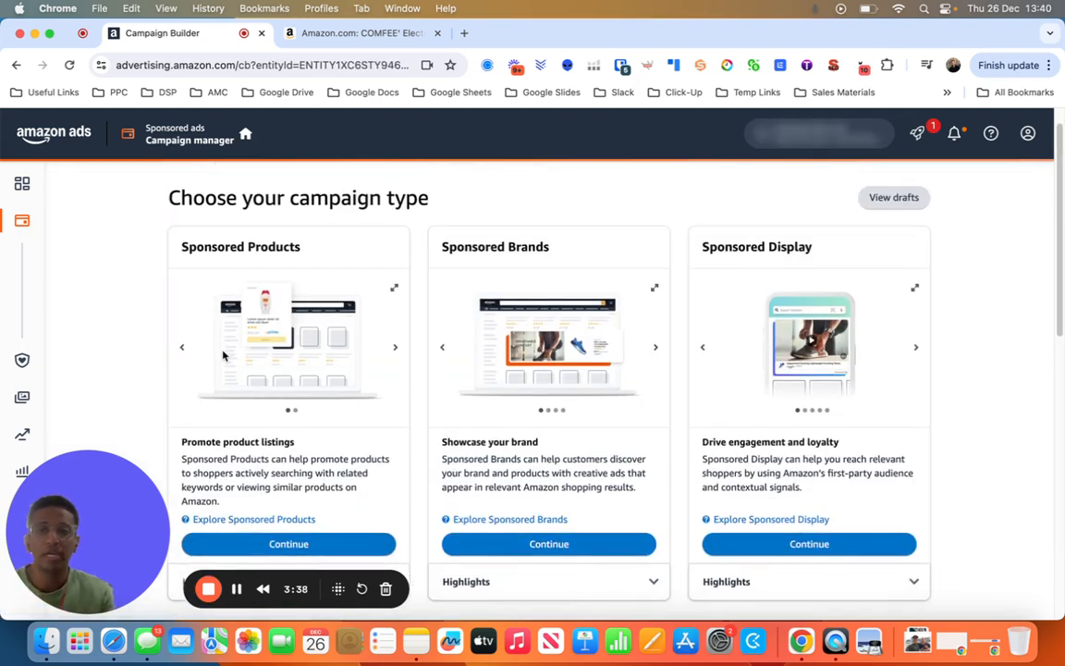
scroll(222, 356, down, 2)
scroll(246, 290, up, 1)
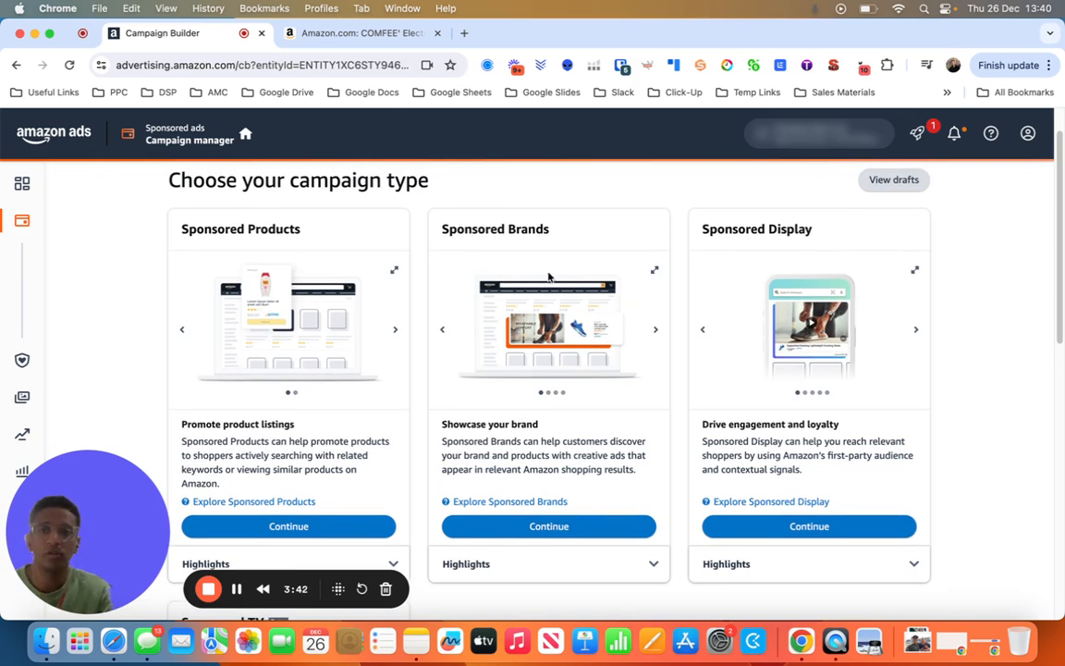
scroll(721, 435, down, 5)
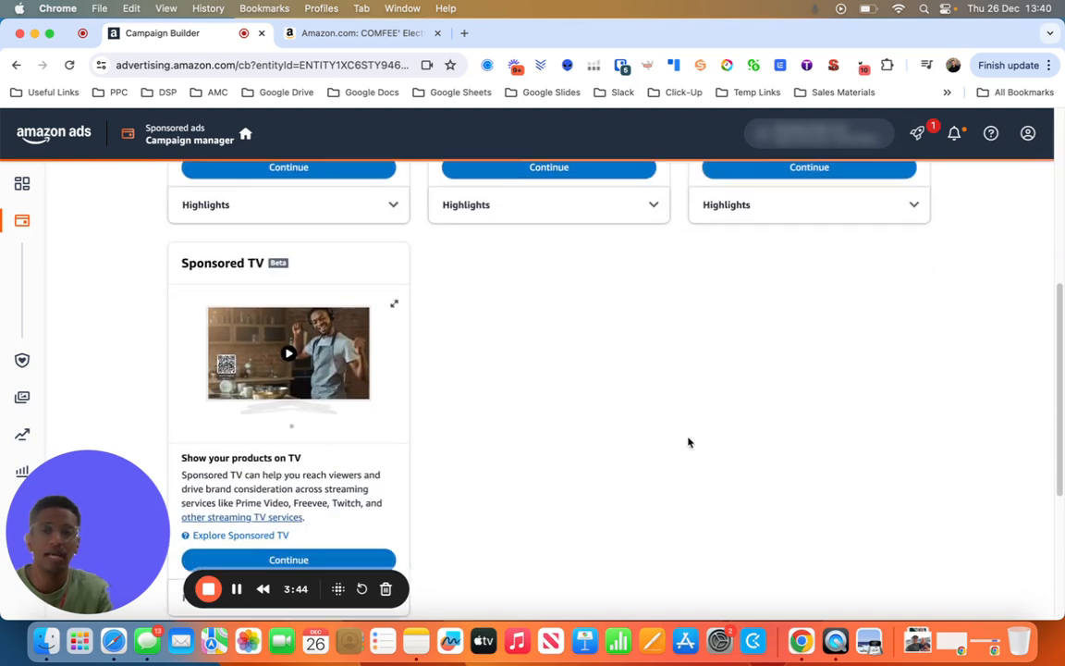
scroll(210, 291, up, 6)
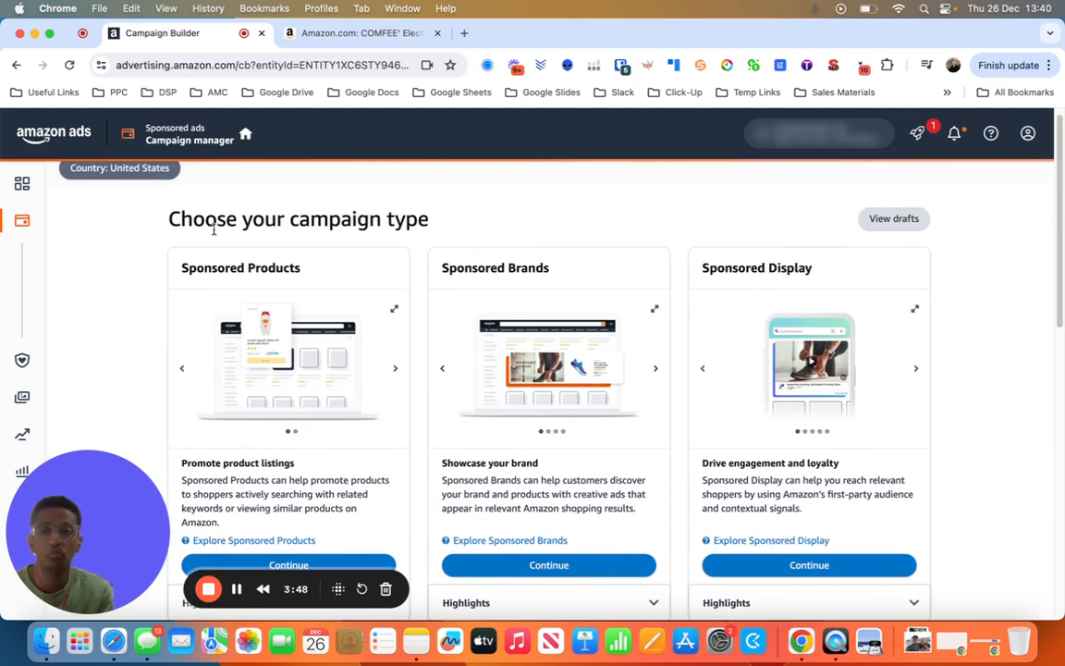
scroll(249, 338, down, 1)
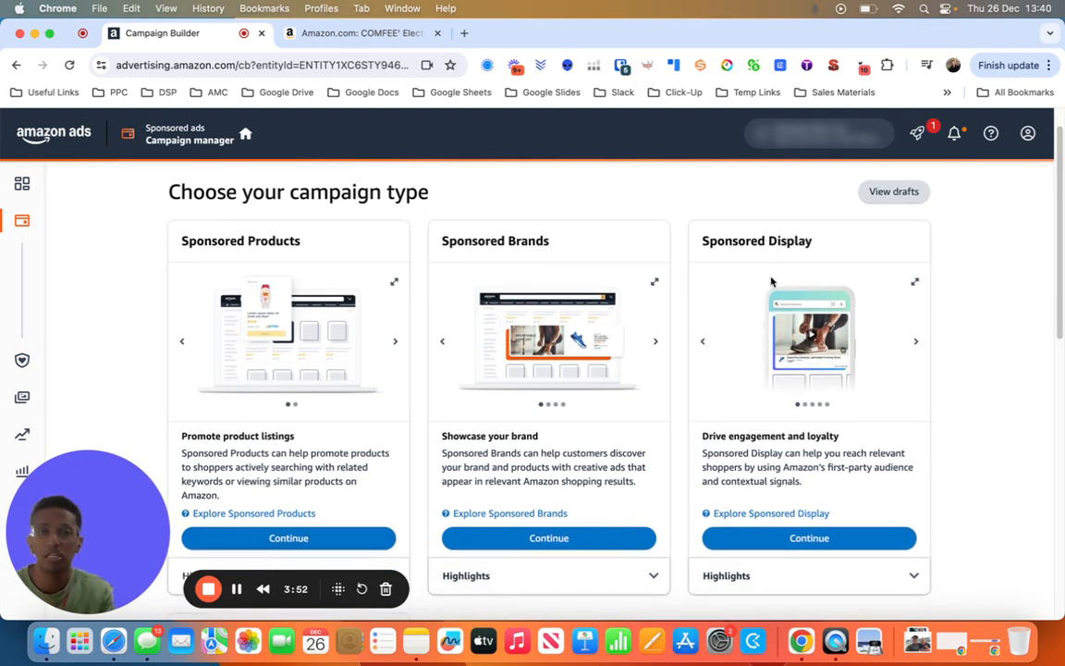
scroll(261, 423, down, 1)
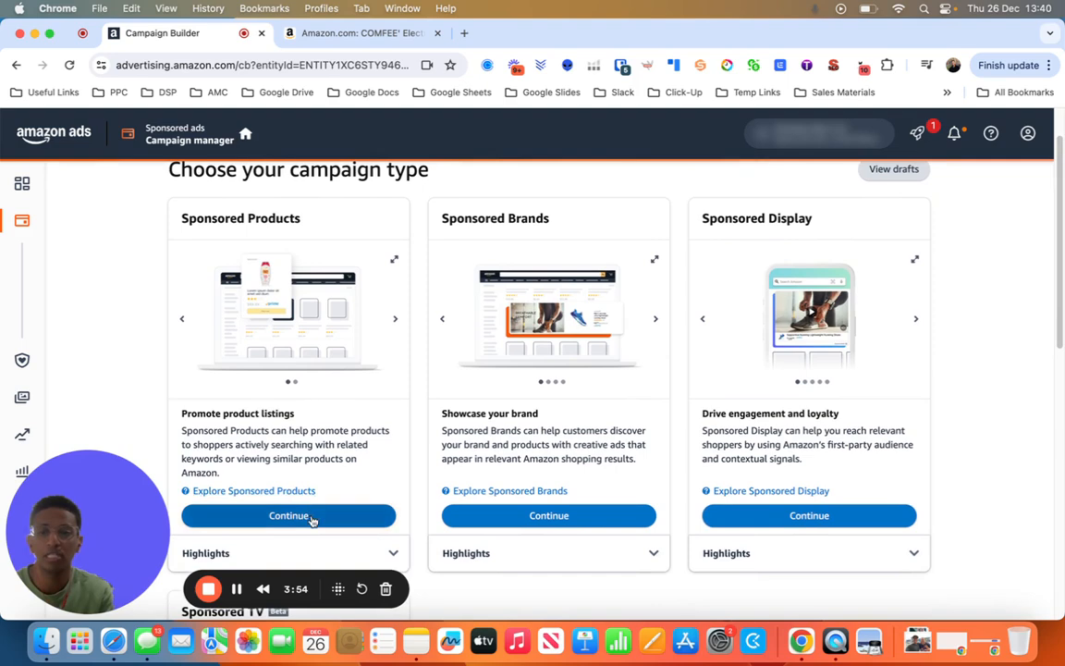
click(240, 592)
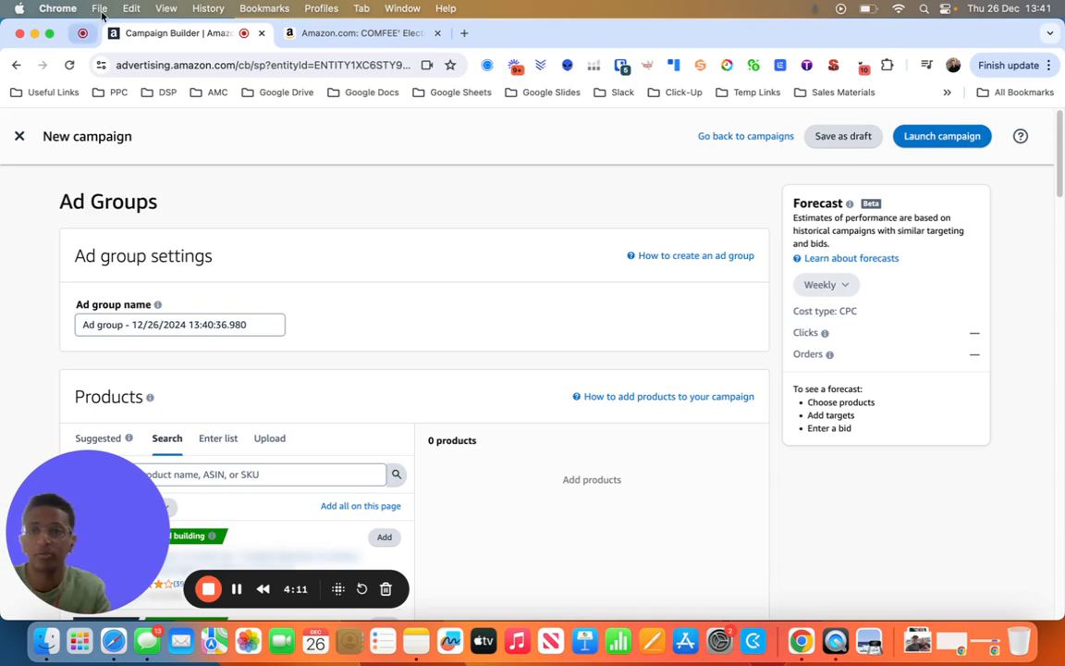
- Add the suggested $19.99 product to the new campaign's ad group
scroll(184, 336, down, 1)
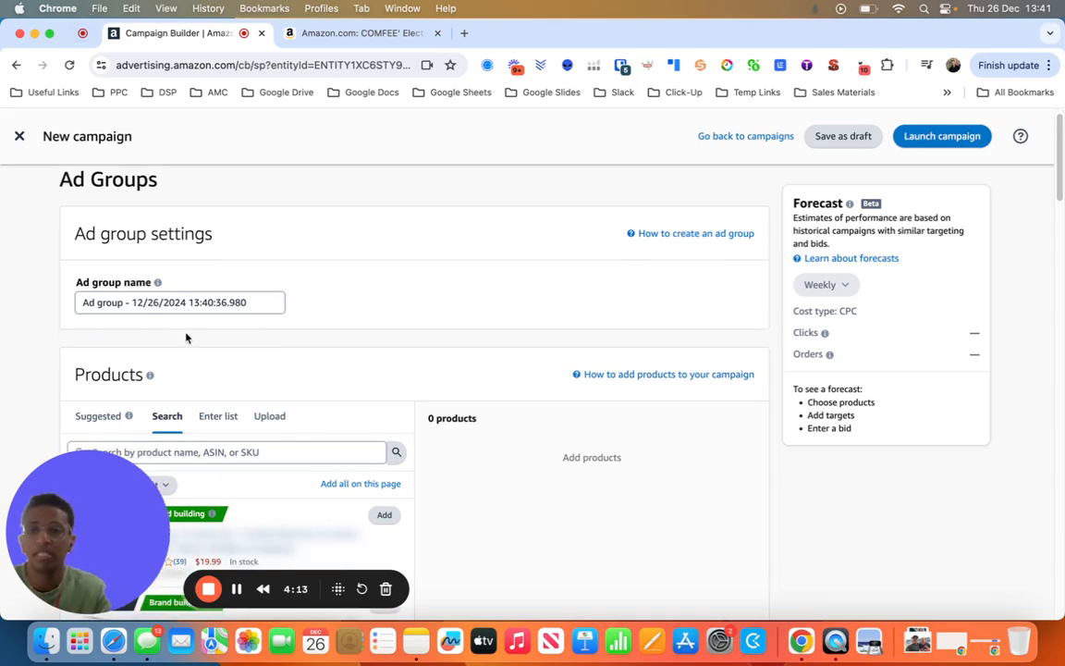
scroll(183, 302, down, 3)
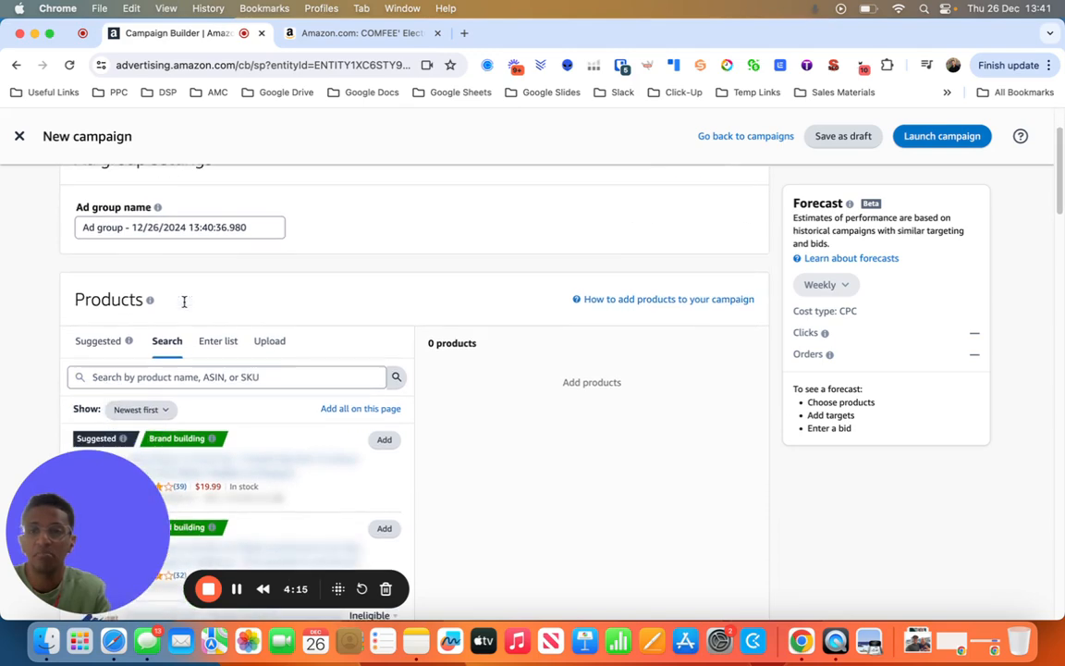
scroll(184, 301, down, 5)
scroll(185, 302, up, 5)
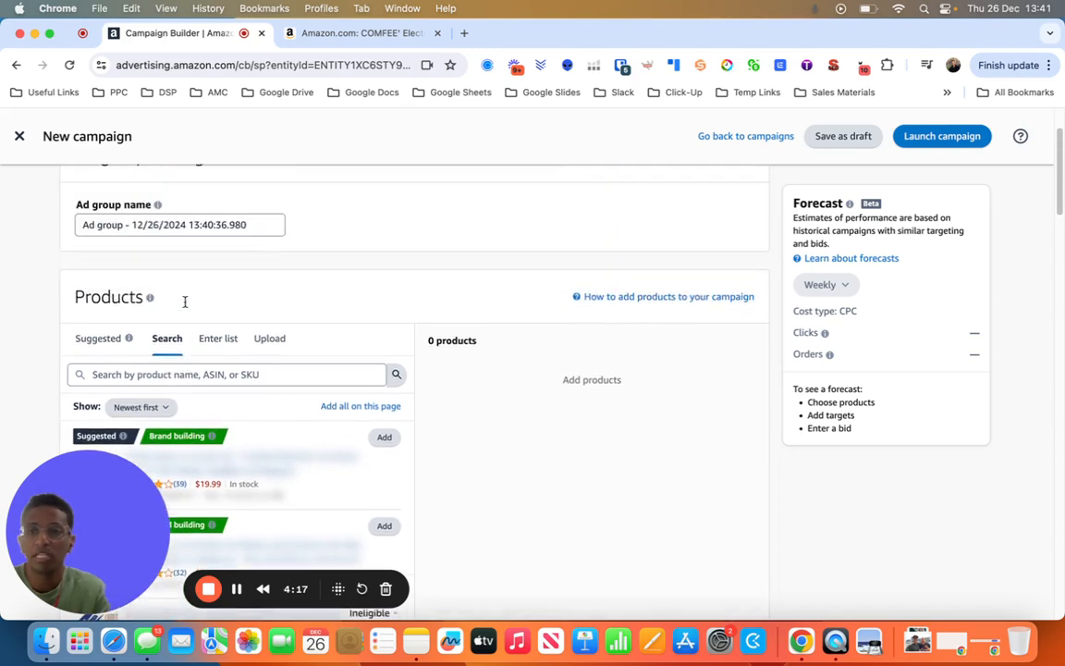
scroll(185, 302, down, 7)
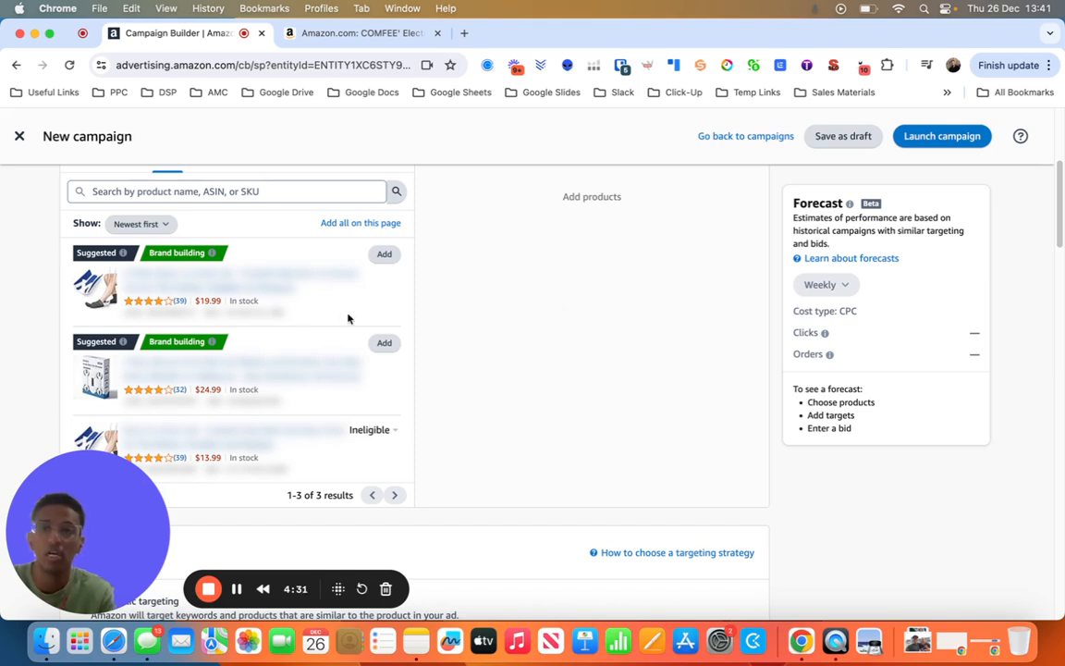
click(373, 258)
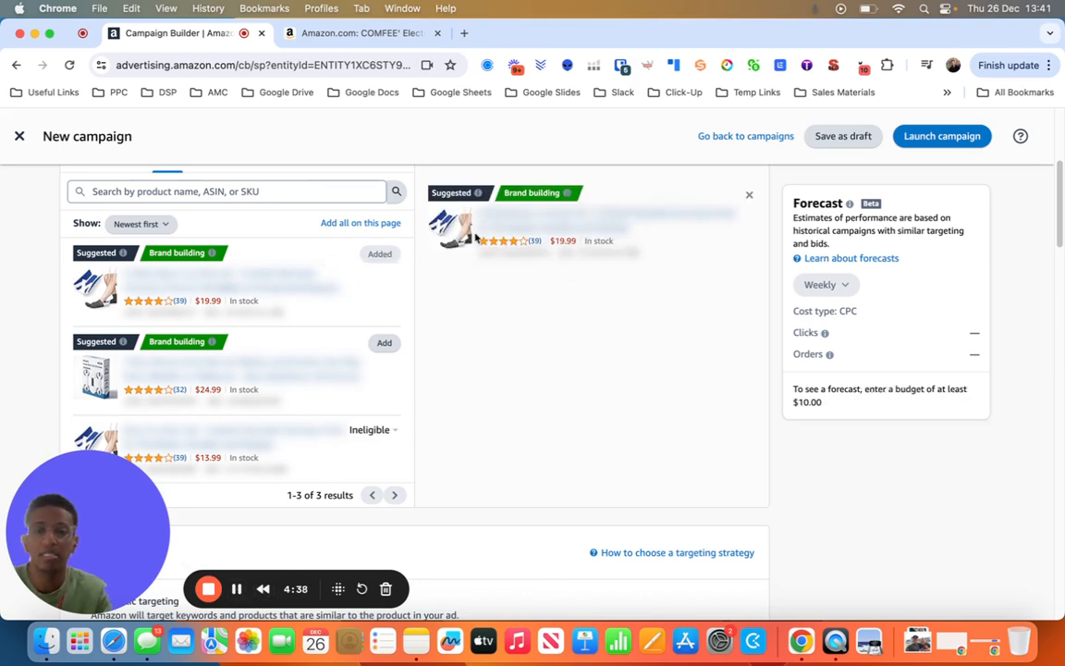
- Set the campaign to manual targeting and choose product targeting as the ad group's targeting type
scroll(438, 458, down, 5)
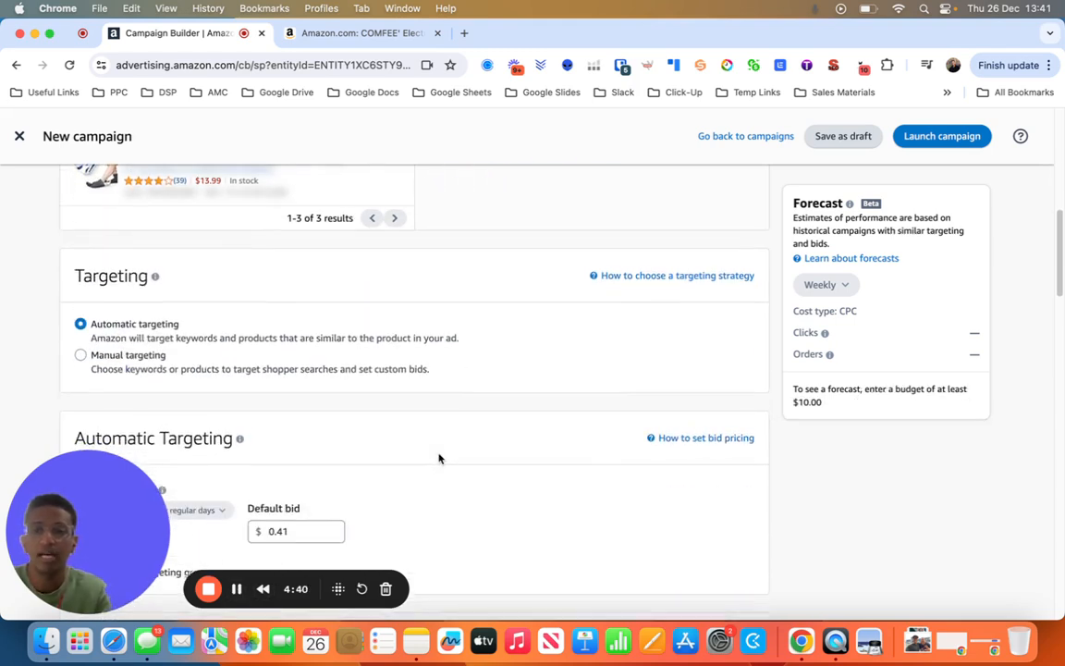
scroll(439, 458, down, 1)
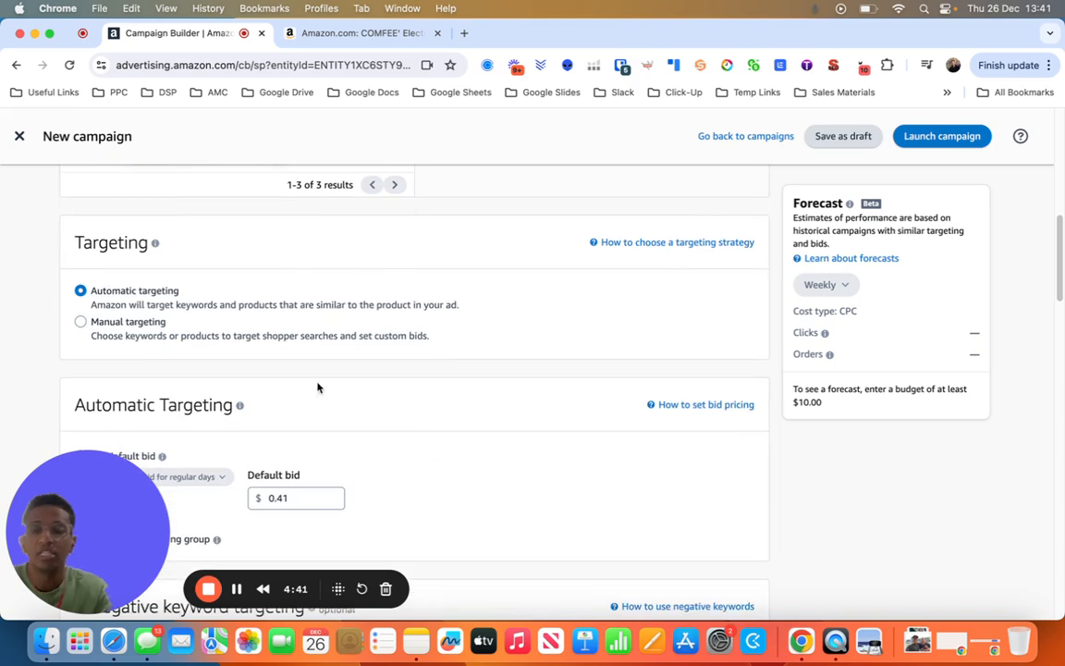
click(80, 323)
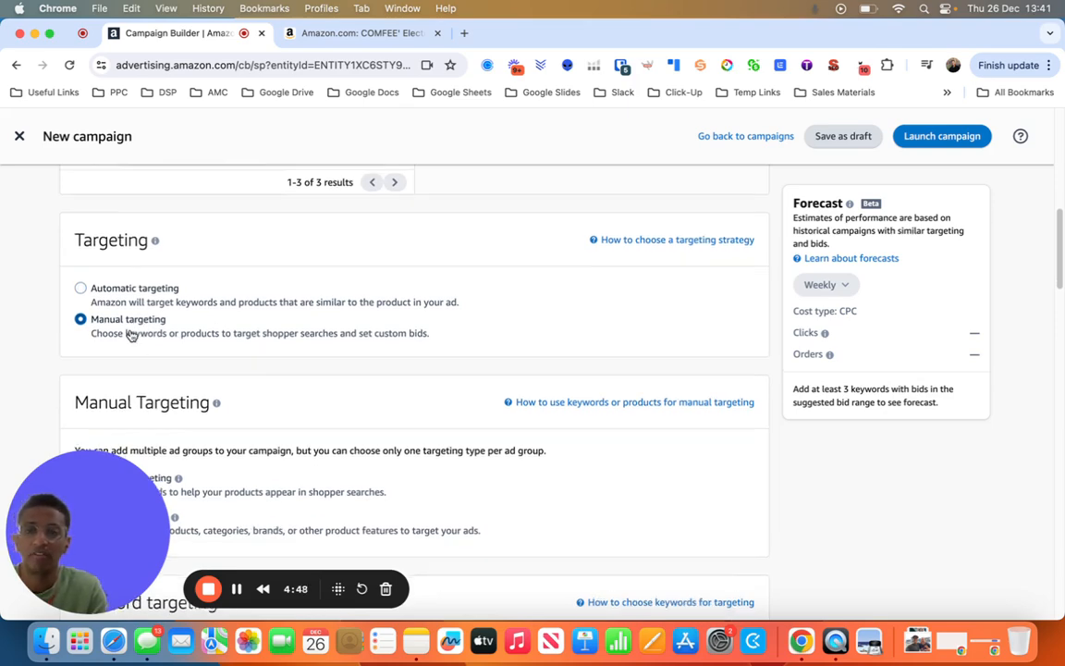
scroll(132, 336, down, 1)
scroll(131, 335, down, 3)
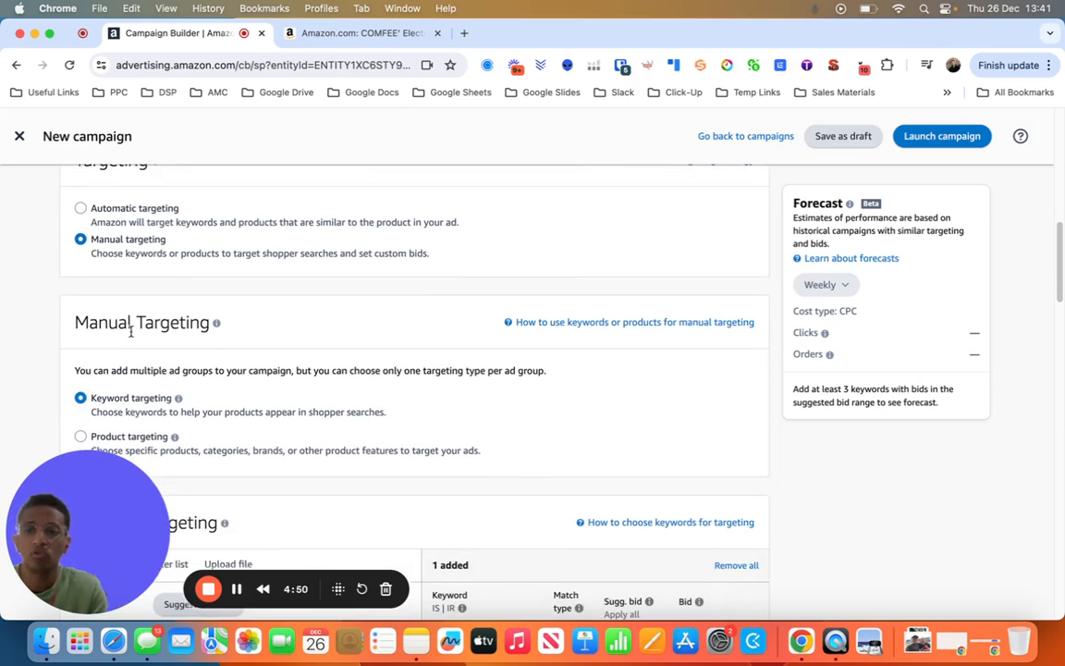
scroll(131, 331, down, 2)
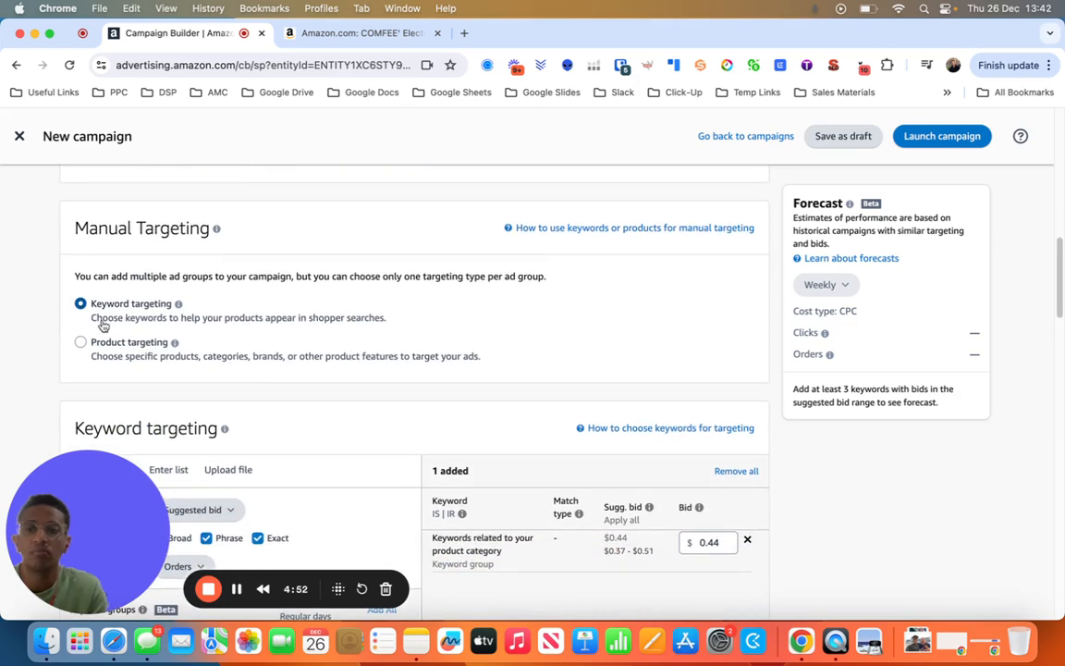
click(81, 343)
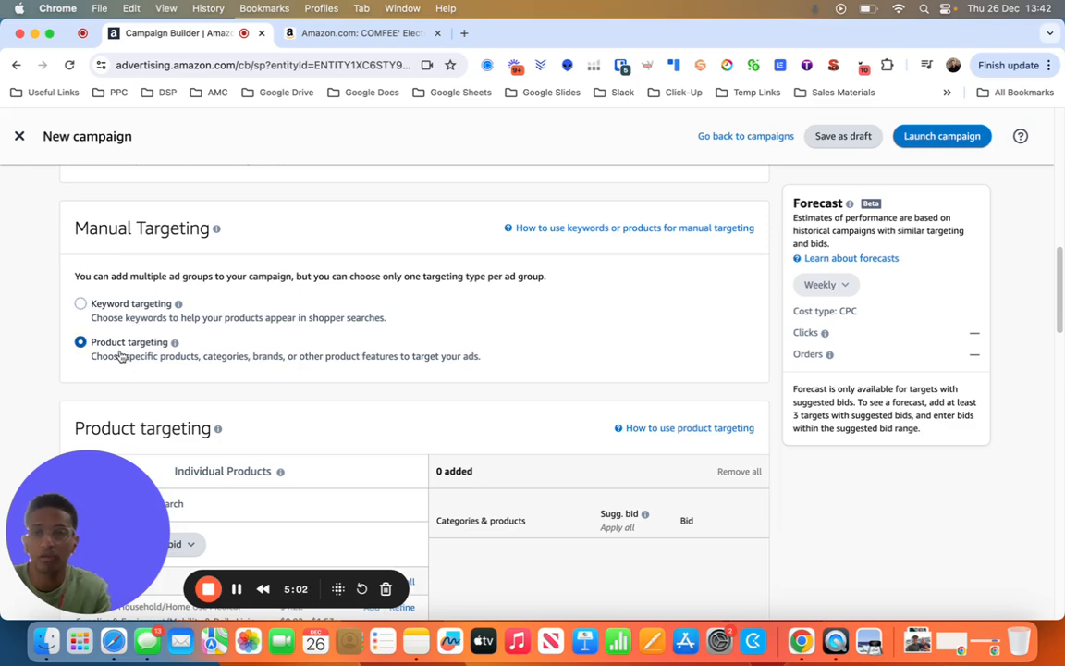
- Review the suggested category in the product targeting section and switch to targeting individual products
scroll(120, 351, down, 2)
scroll(119, 355, down, 3)
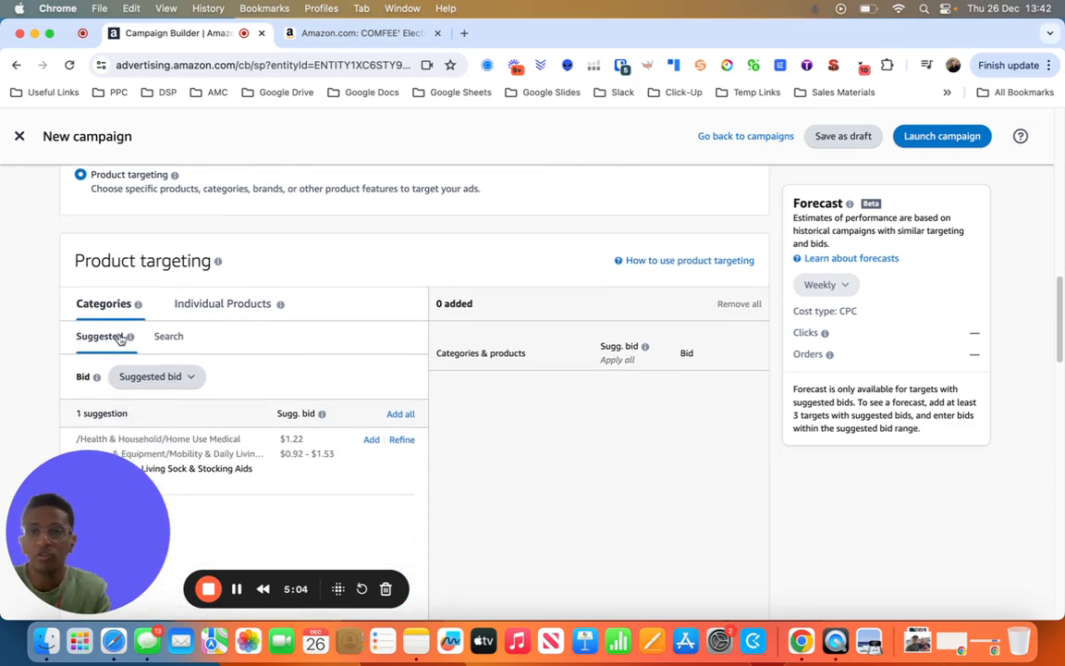
scroll(121, 338, down, 1)
scroll(124, 278, up, 2)
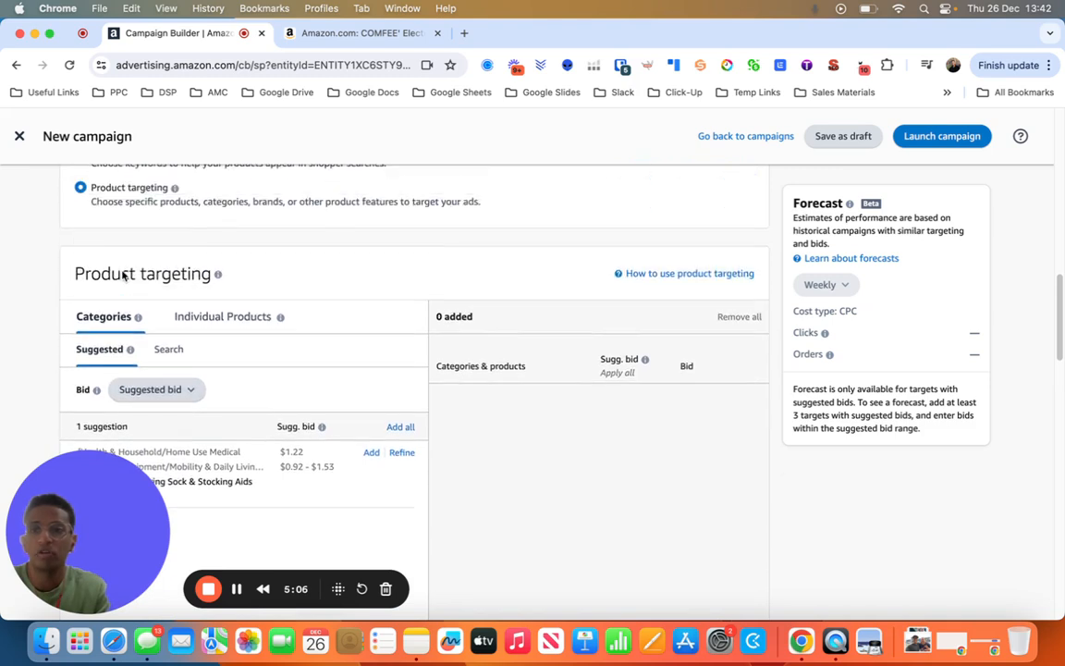
scroll(129, 275, down, 1)
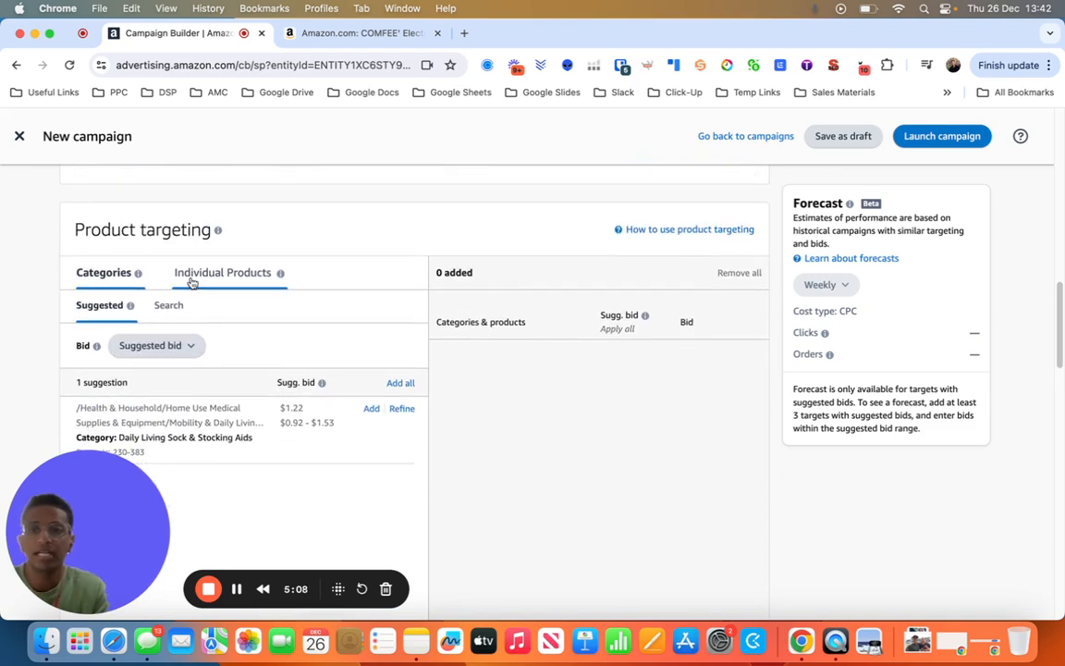
scroll(205, 304, down, 1)
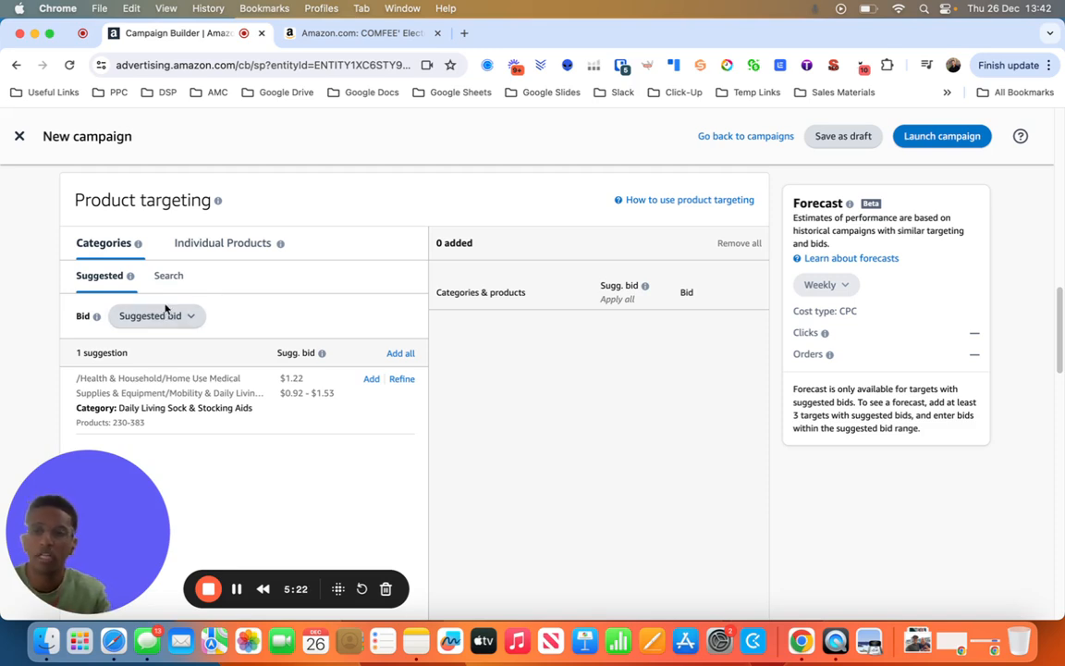
click(202, 244)
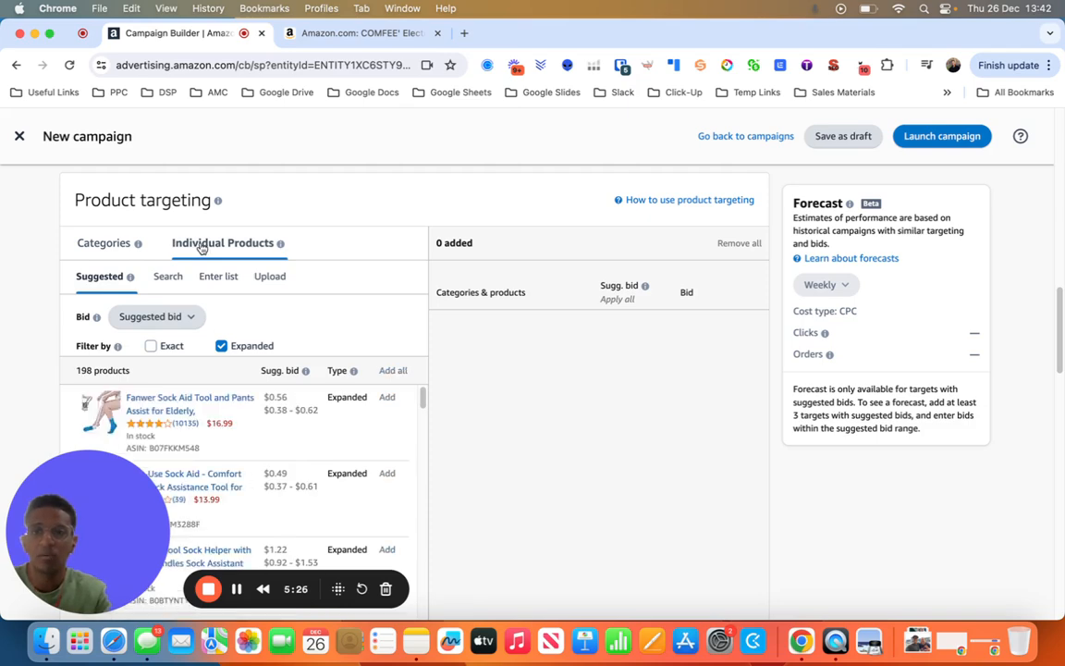
- Examine the suggested individual products with their prices and suggested bids, and highlight the list's product count
scroll(278, 291, down, 4)
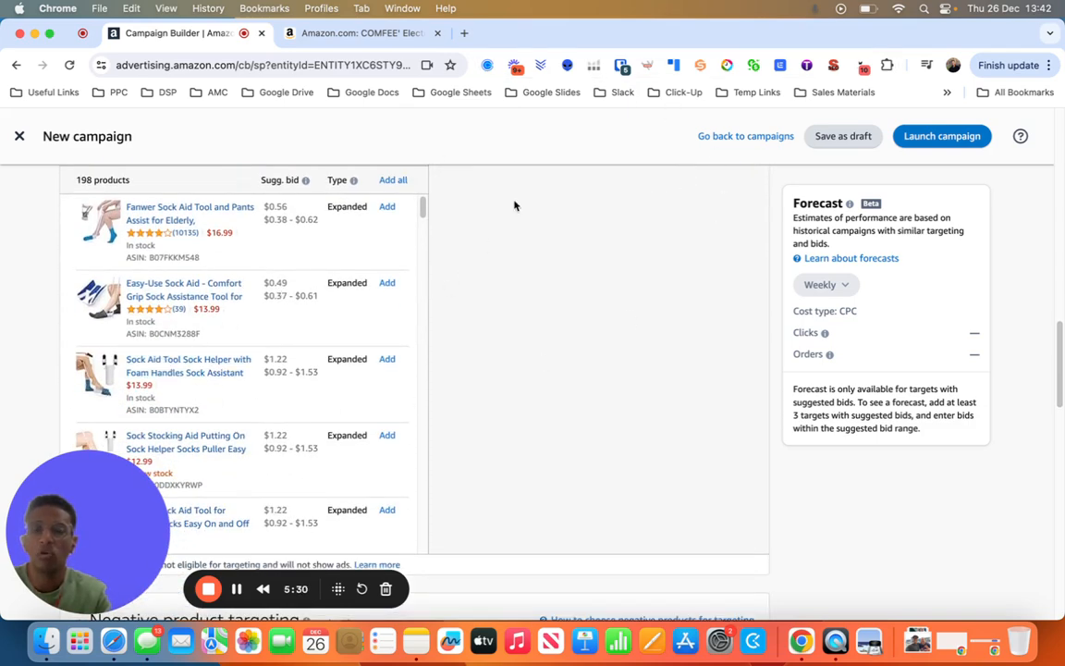
scroll(209, 263, down, 10)
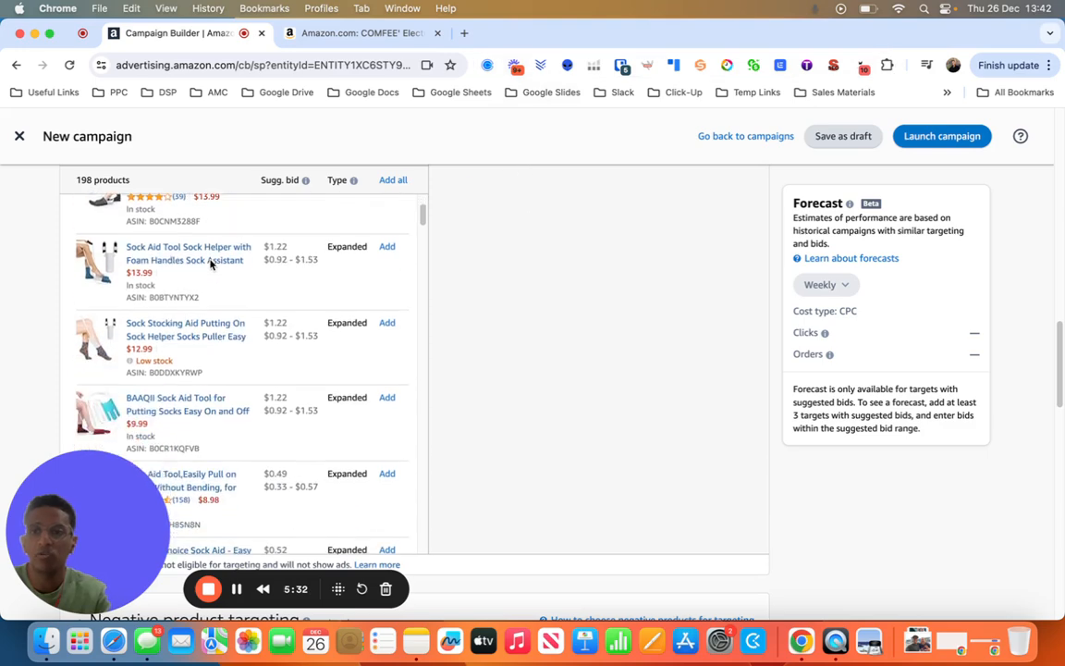
scroll(209, 264, down, 15)
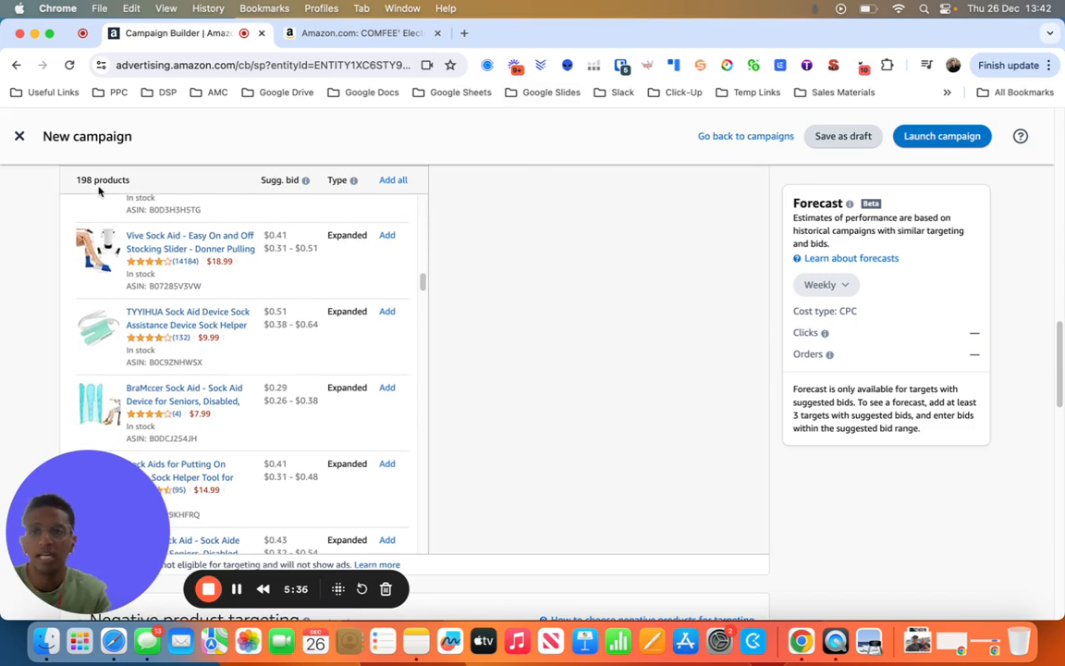
drag(73, 183, 134, 185)
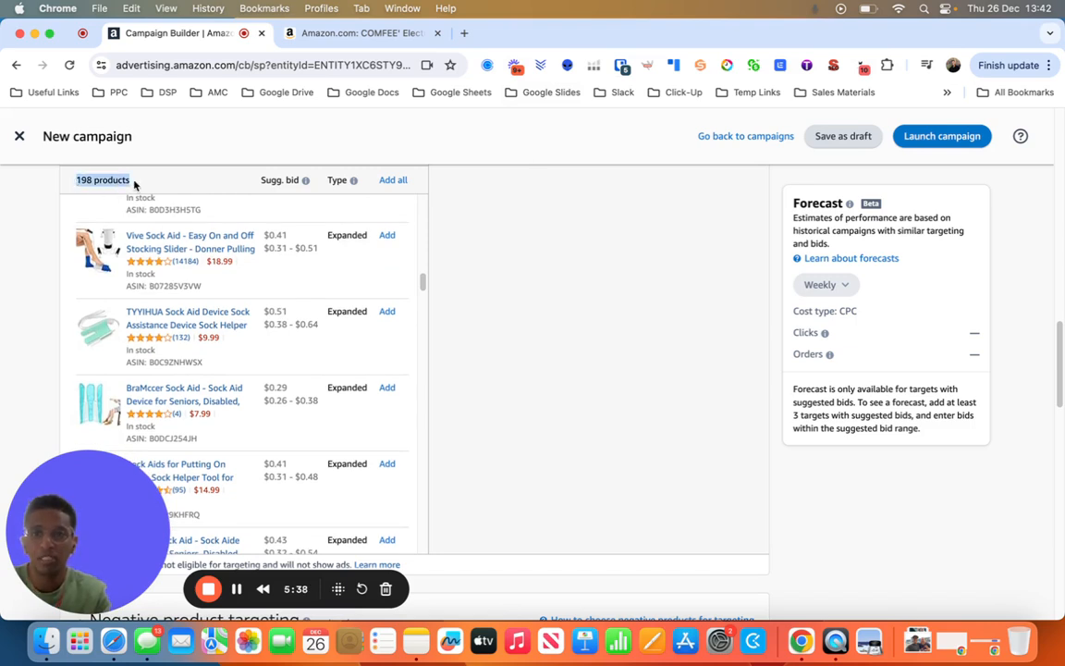
scroll(157, 214, up, 3)
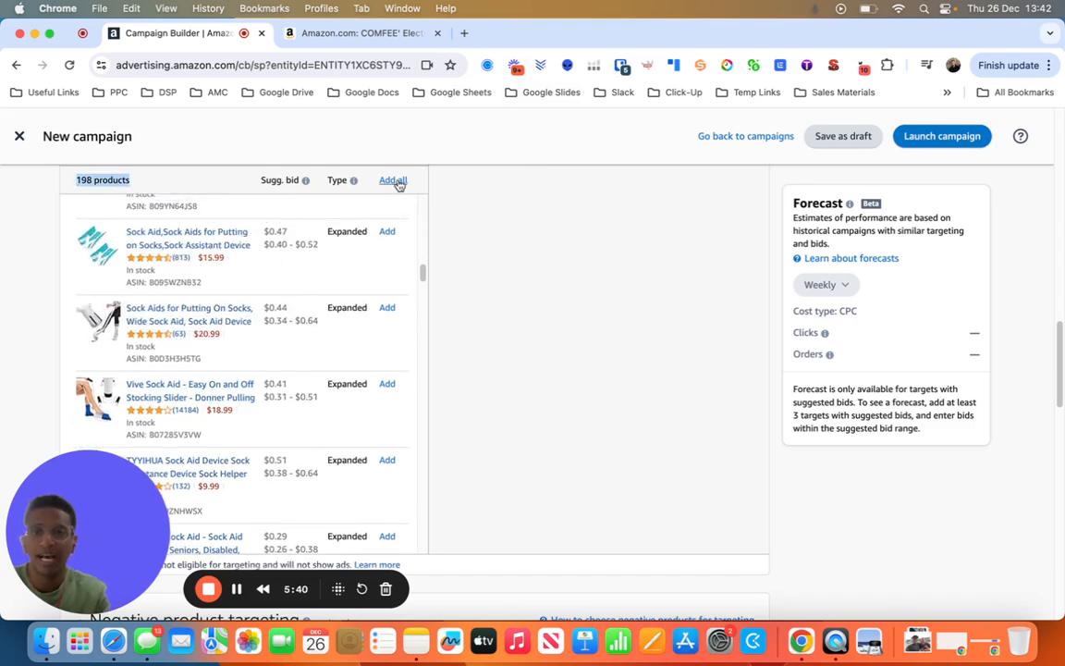
scroll(249, 296, up, 10)
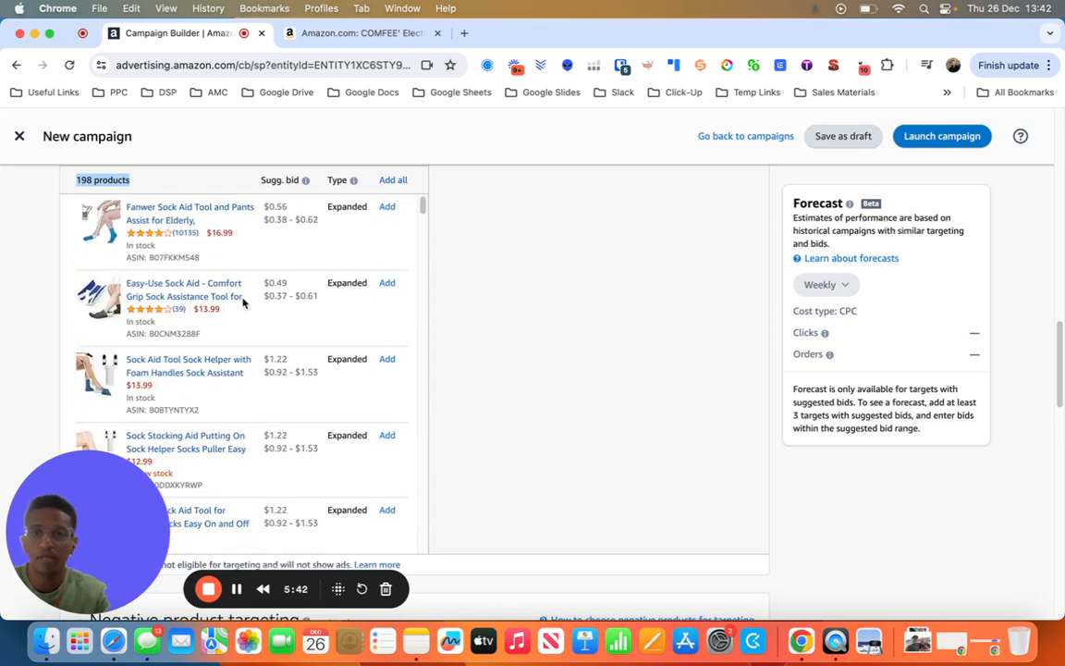
scroll(506, 304, up, 3)
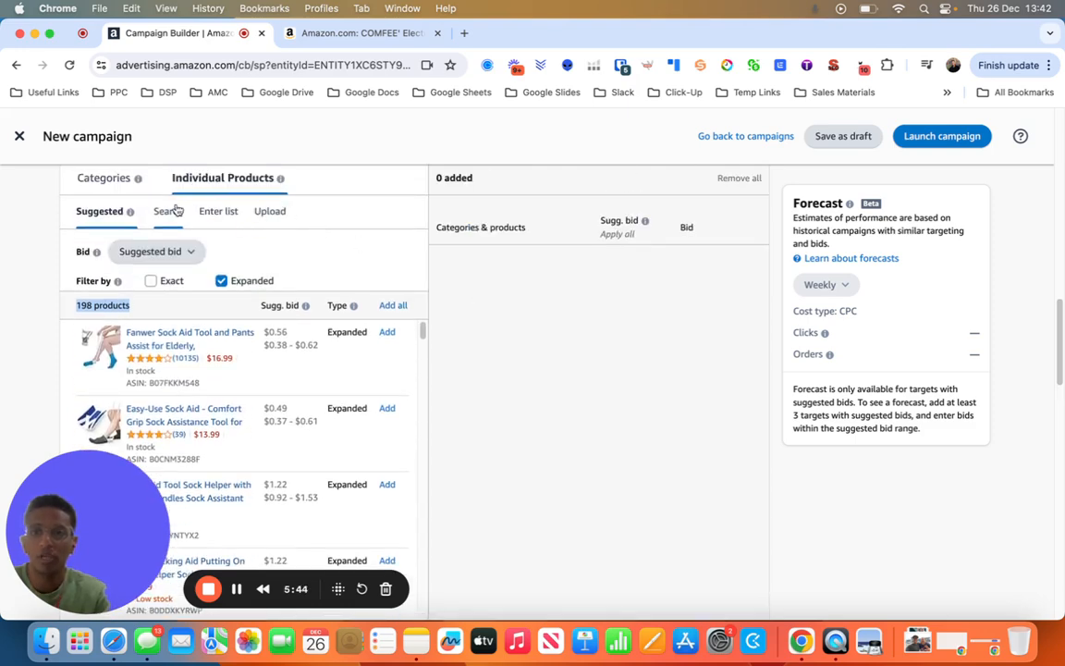
- Switch individual product targeting to an entered ASIN list, enable Exact and disable Expanded, and activate the ASIN box
click(217, 211)
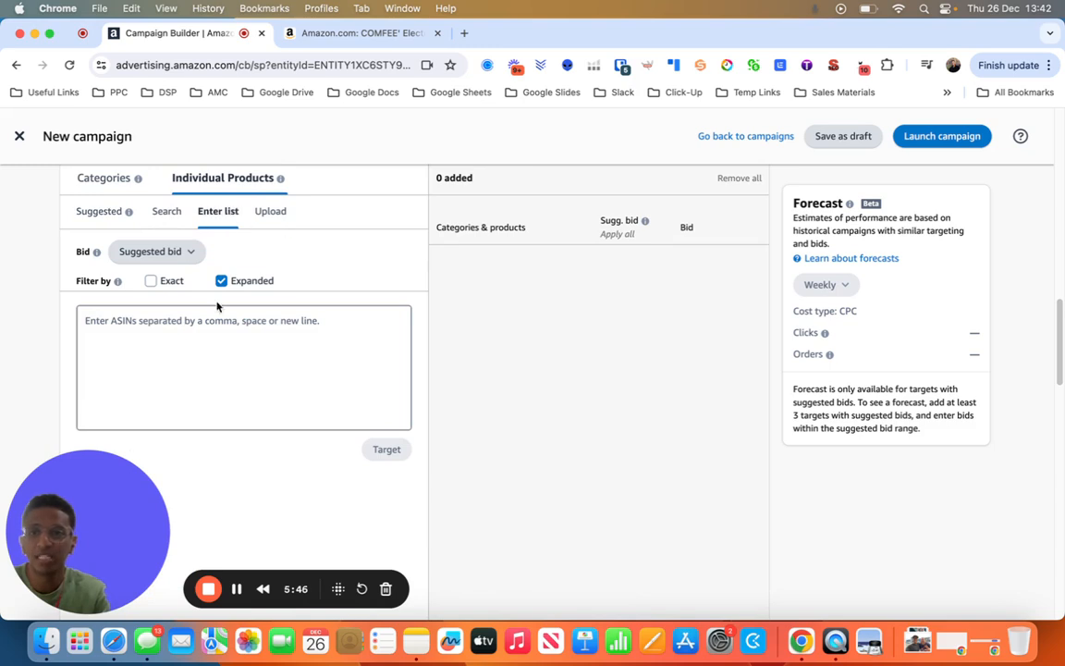
click(151, 281)
click(222, 281)
click(105, 333)
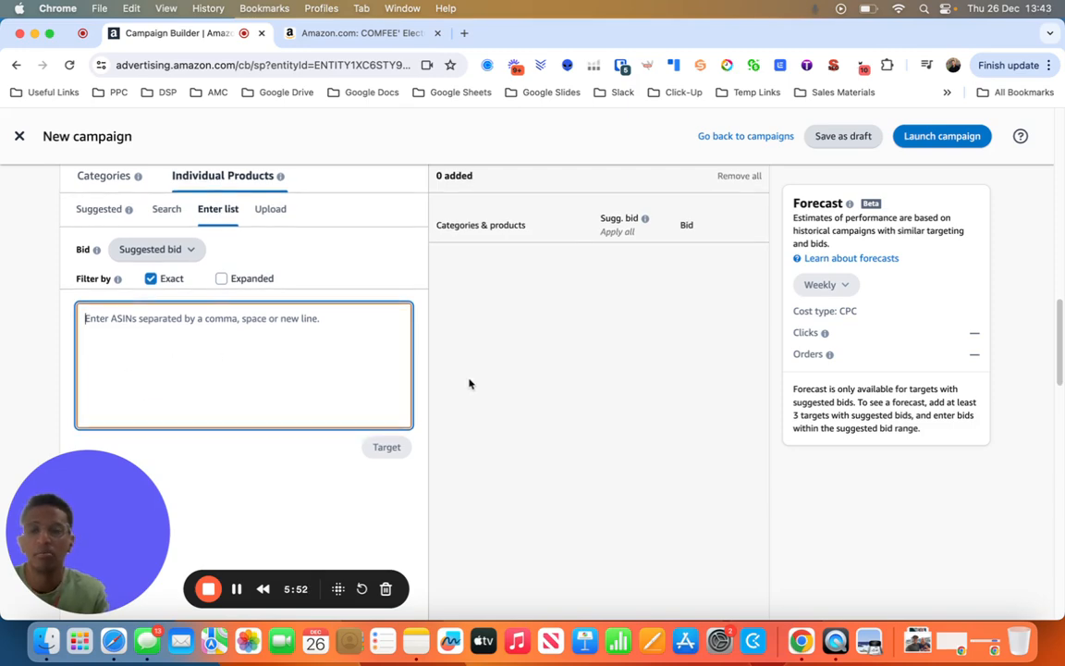
scroll(468, 380, down, 1)
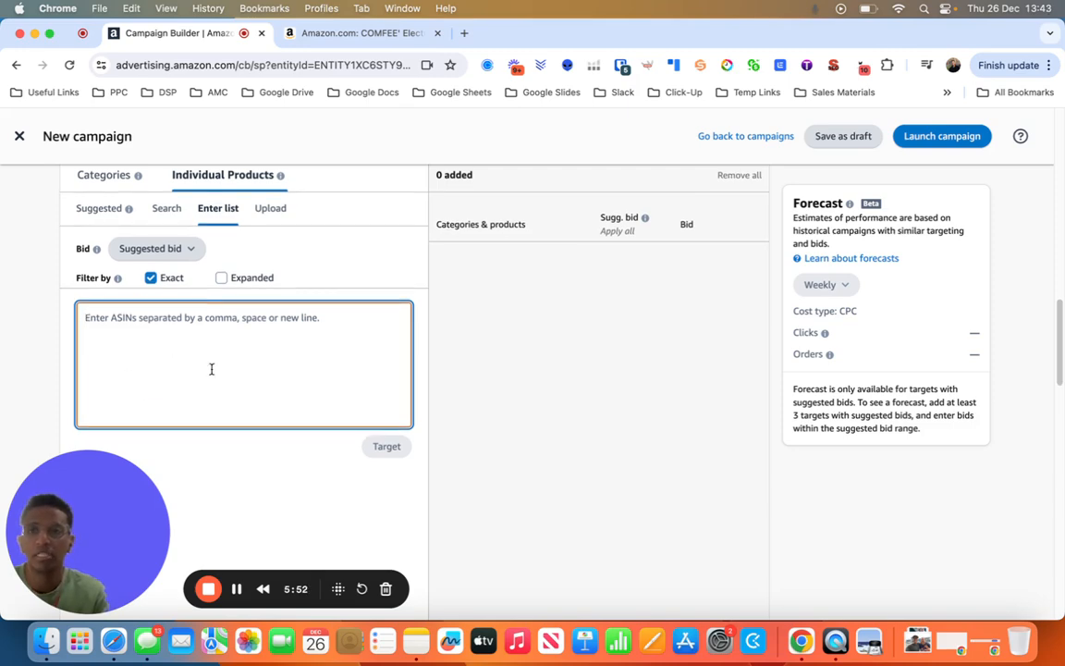
- Copy the ASIN B0D3QNCDSK from the web address of the COMFEE' electric kettle's Amazon listing
click(357, 33)
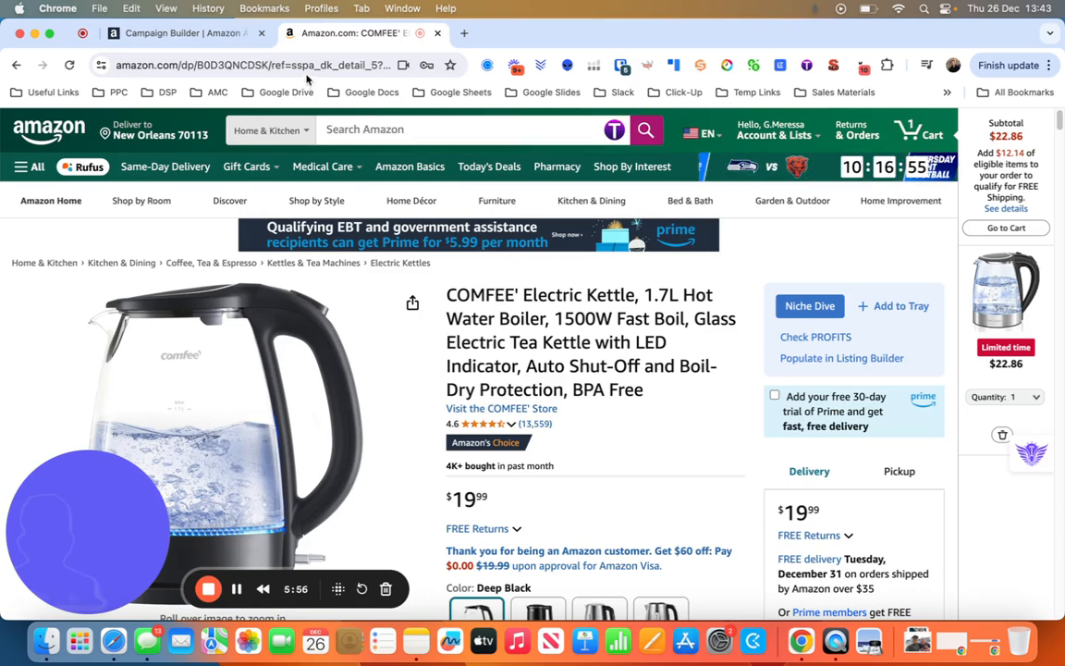
click(280, 65)
click(280, 65)
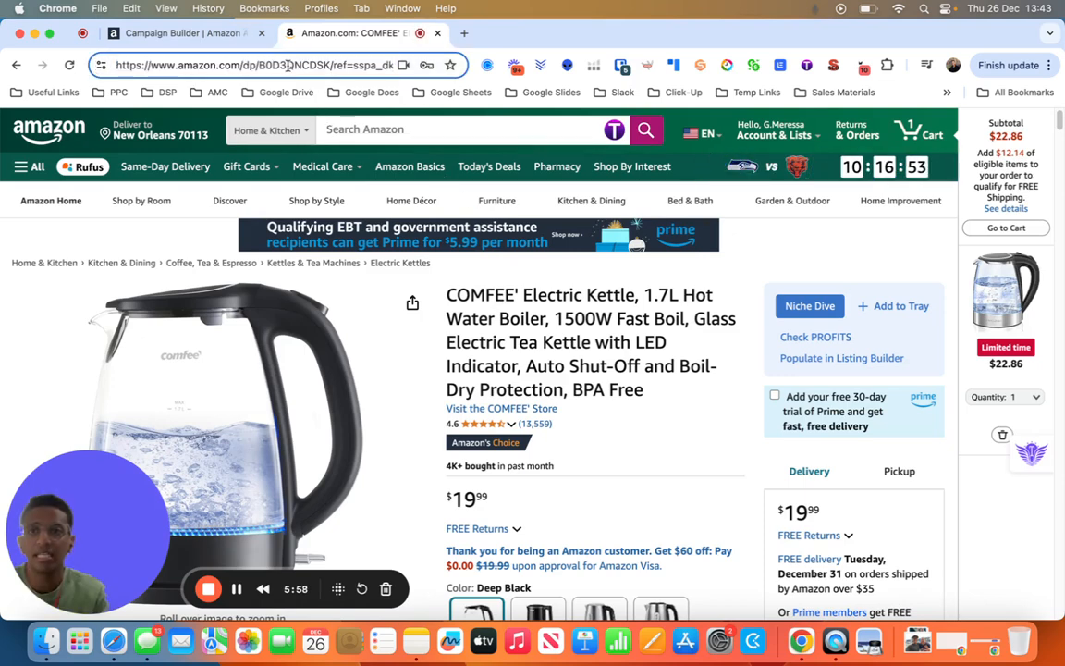
double_click(287, 66)
key(super+c)
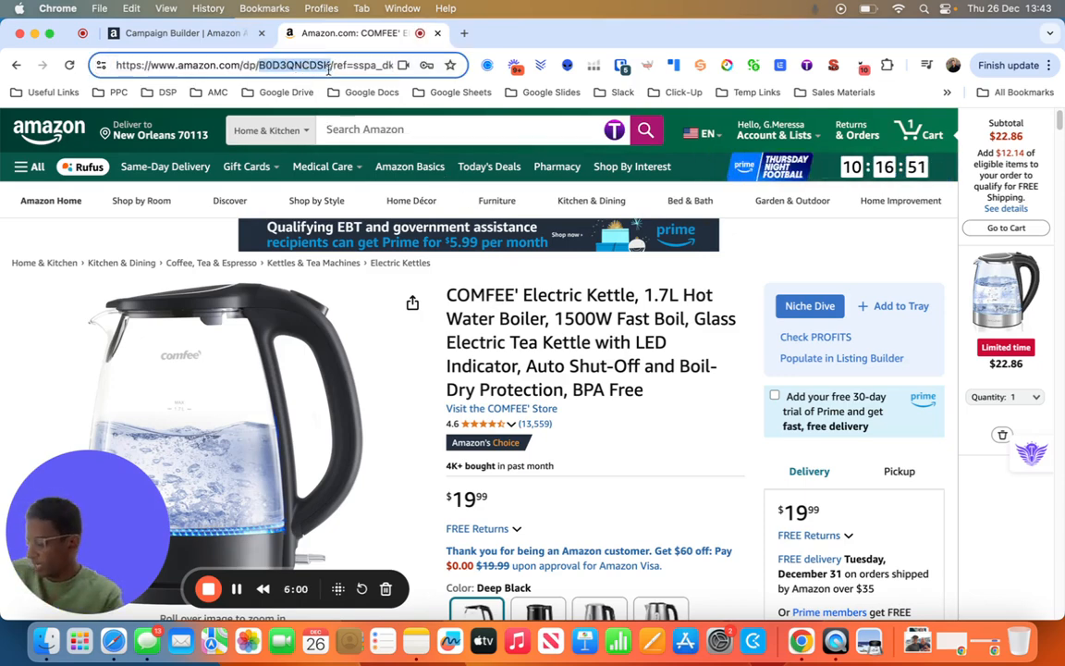
- Add ASIN B0D3QNCDSK to the campaign's individual product targets and check the added kettle's name and ASIN
click(181, 33)
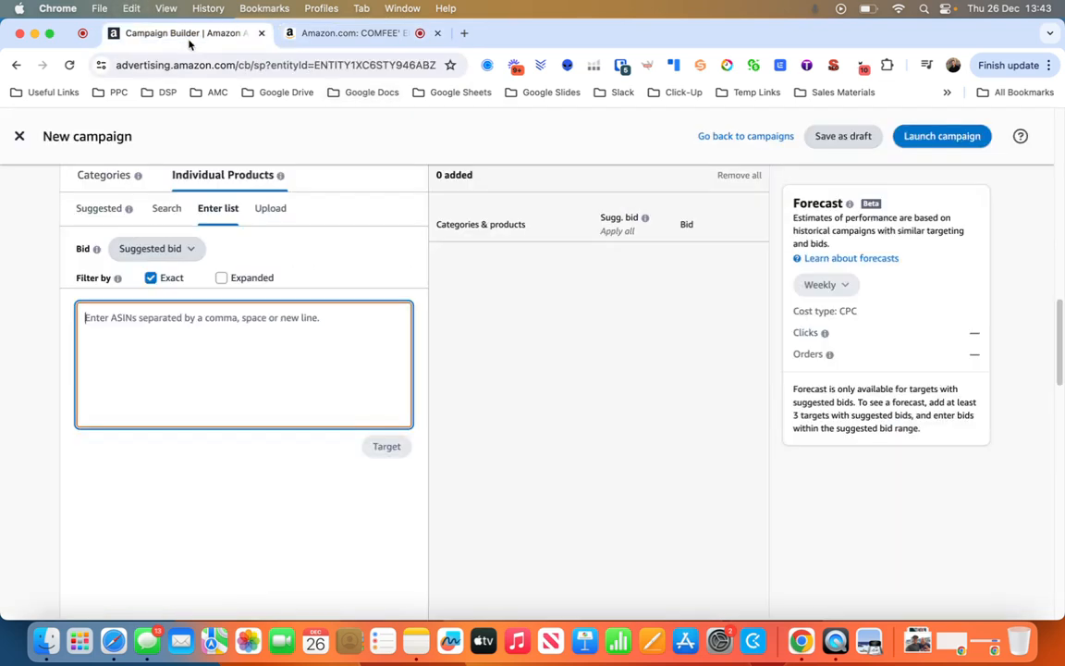
key(super+v)
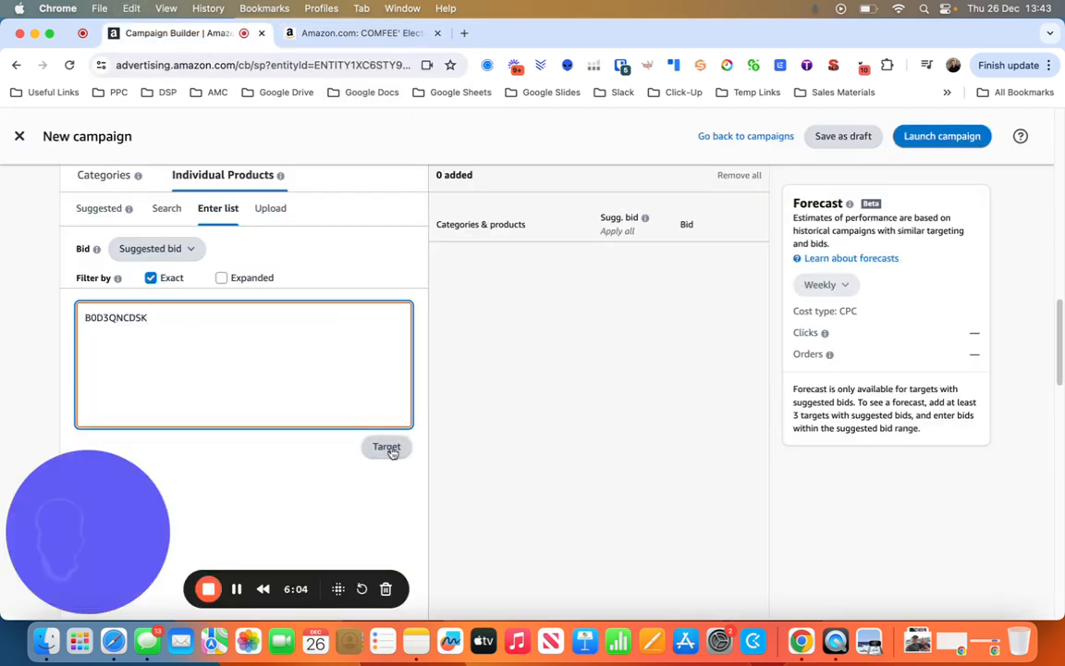
click(386, 446)
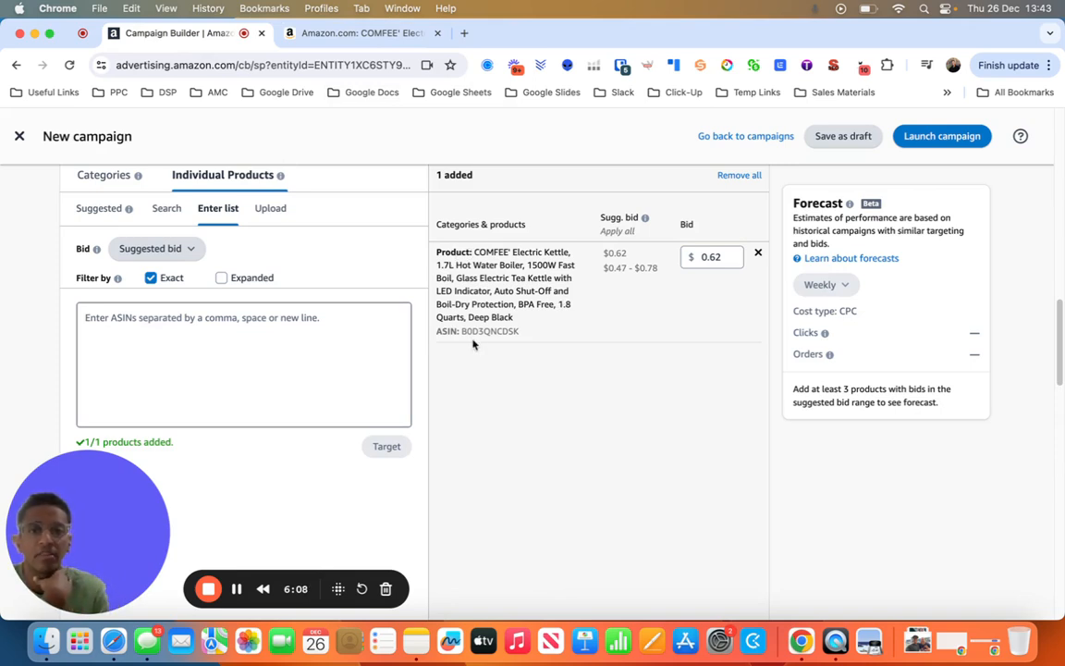
drag(477, 278, 486, 318)
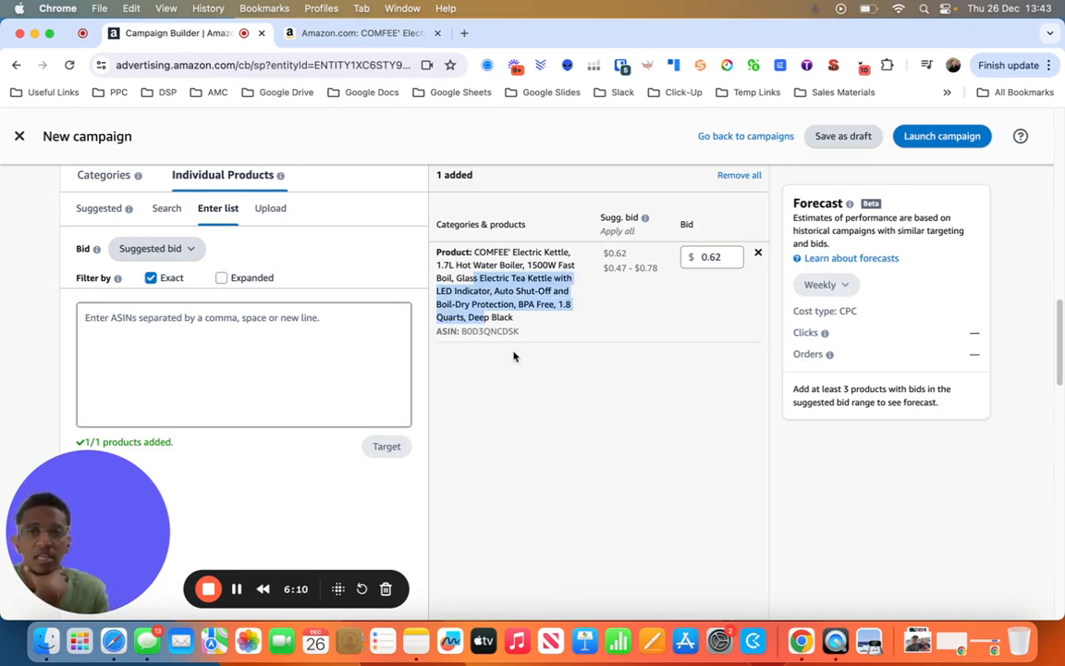
click(514, 331)
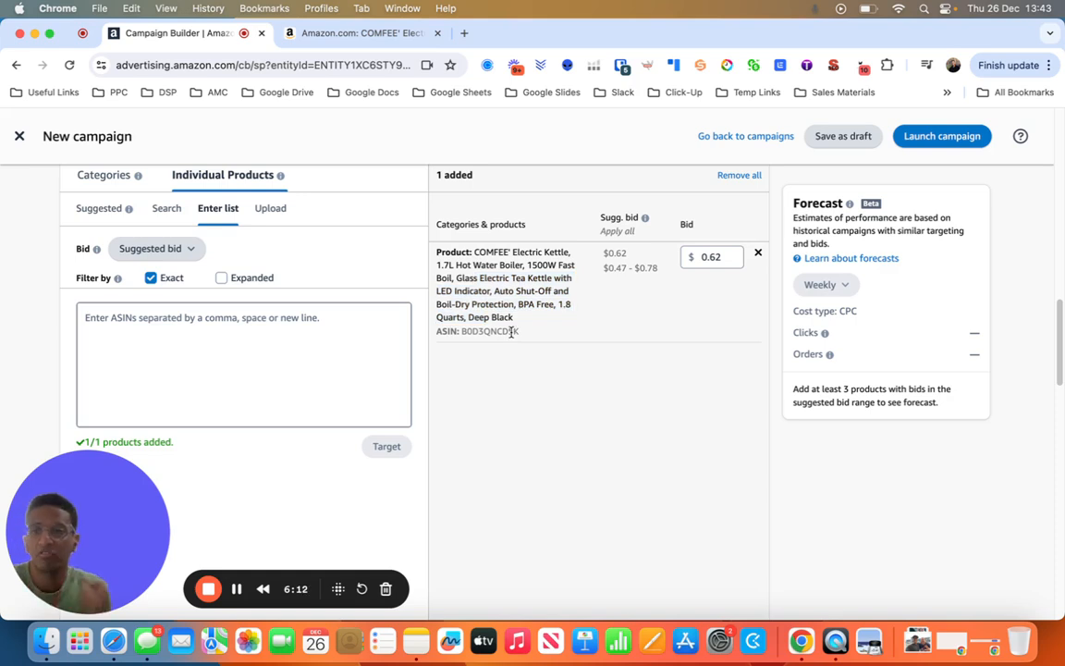
- Review the negative product targeting options for excluding brands and for excluding products by name or ASIN
scroll(352, 387, down, 10)
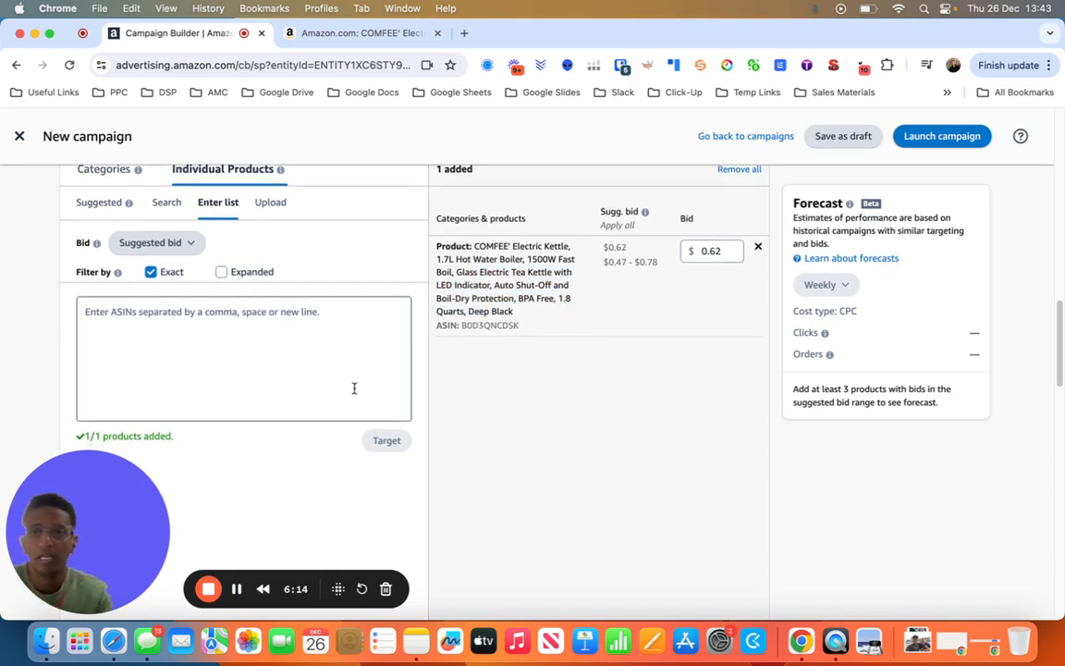
scroll(354, 388, down, 3)
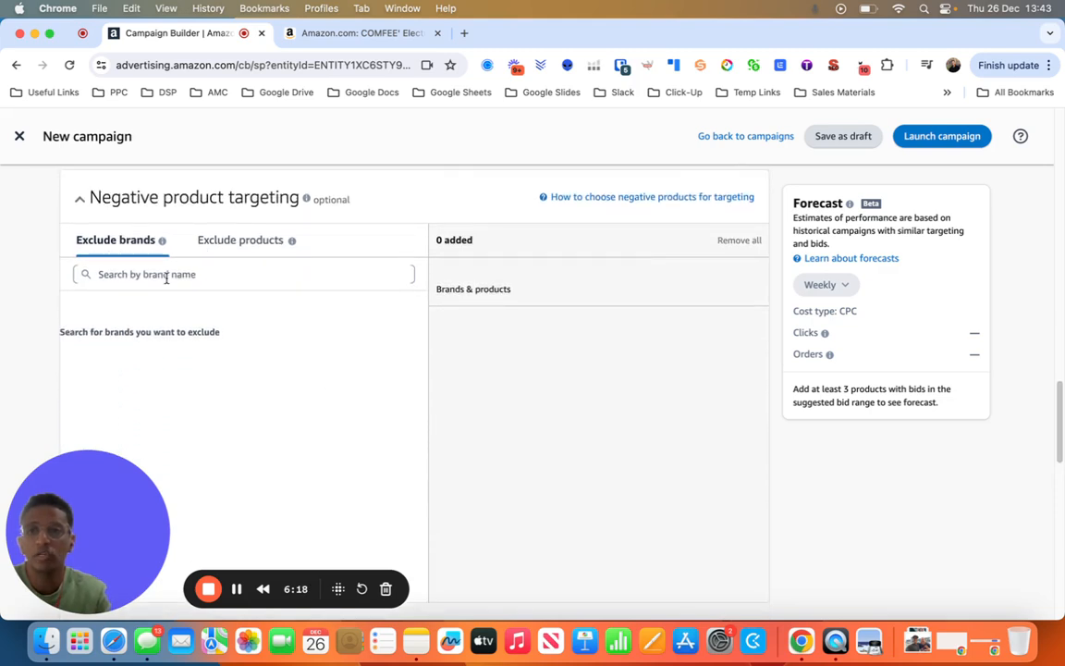
click(190, 274)
click(226, 244)
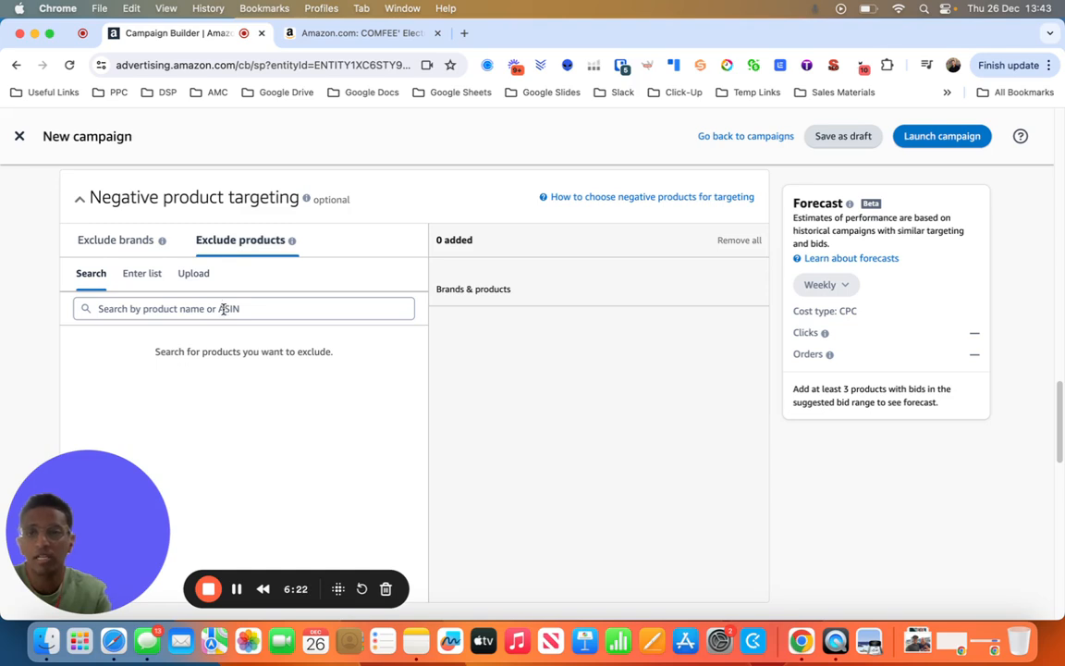
click(223, 311)
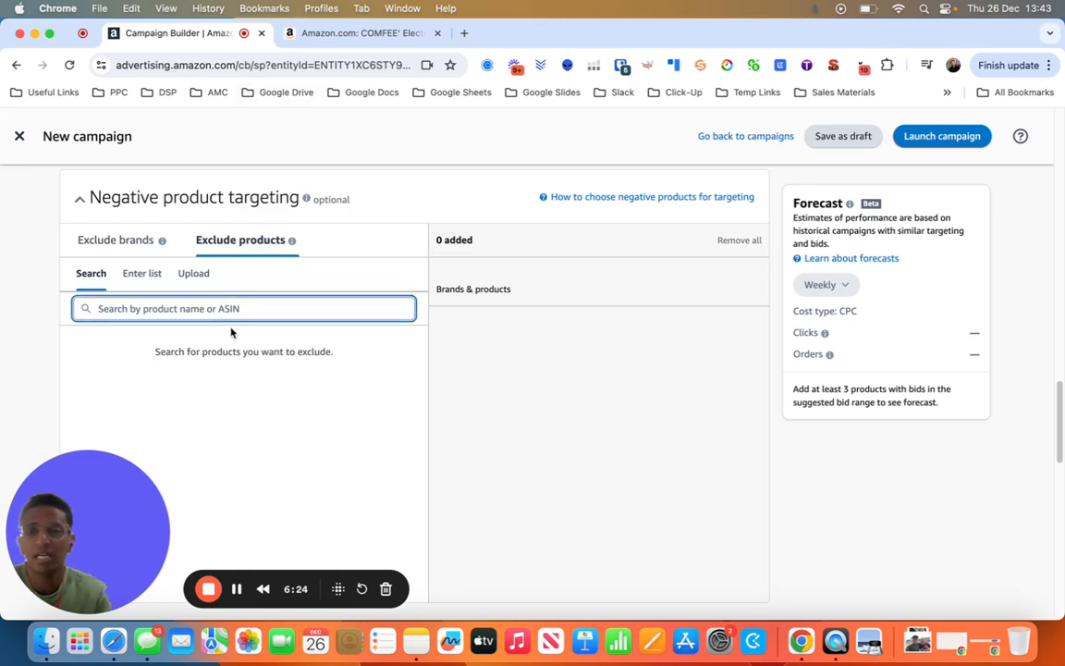
- Set the campaign bidding strategy to Dynamic bids - down only
scroll(230, 333, down, 4)
scroll(230, 333, down, 6)
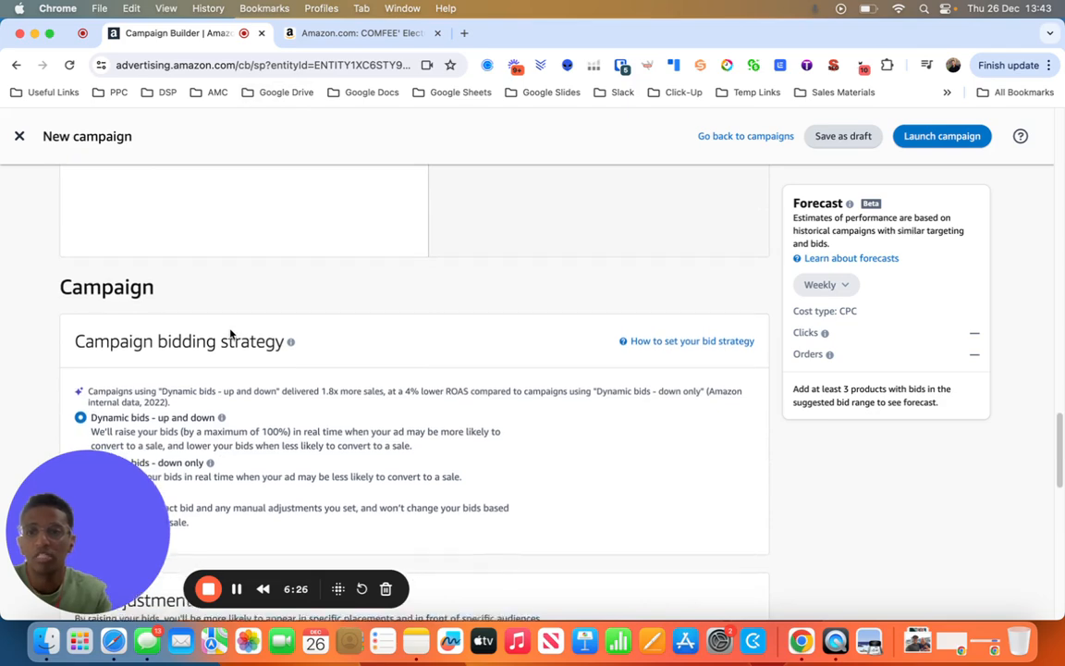
scroll(229, 329, down, 1)
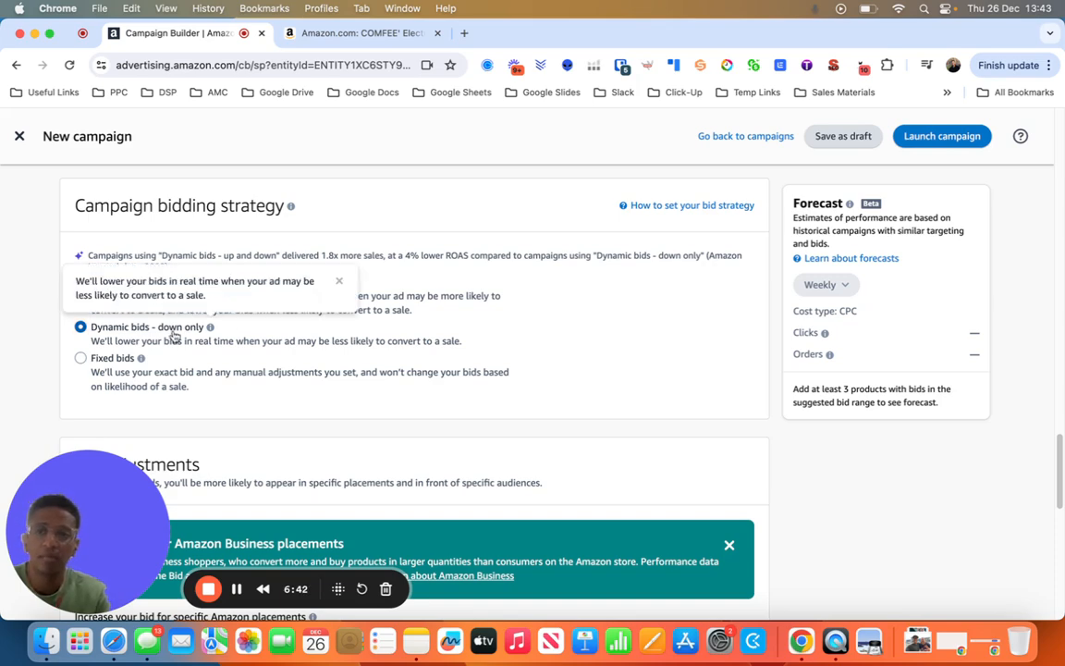
- Review the placement bid adjustments and the campaign name, start and end dates, and daily budget settings
scroll(228, 336, down, 7)
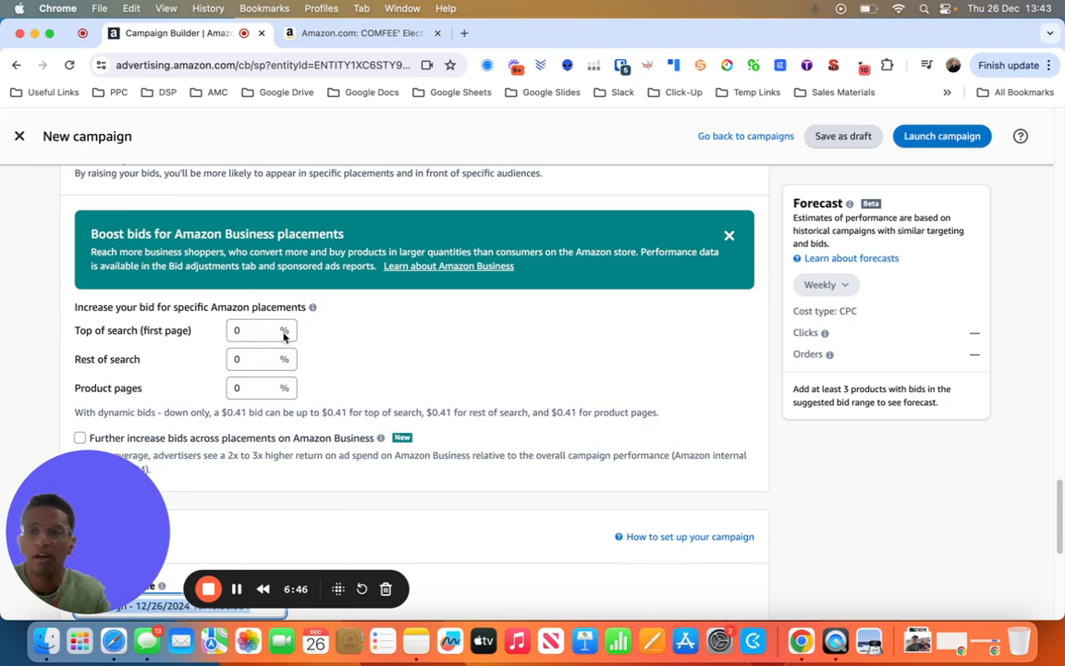
scroll(214, 287, down, 5)
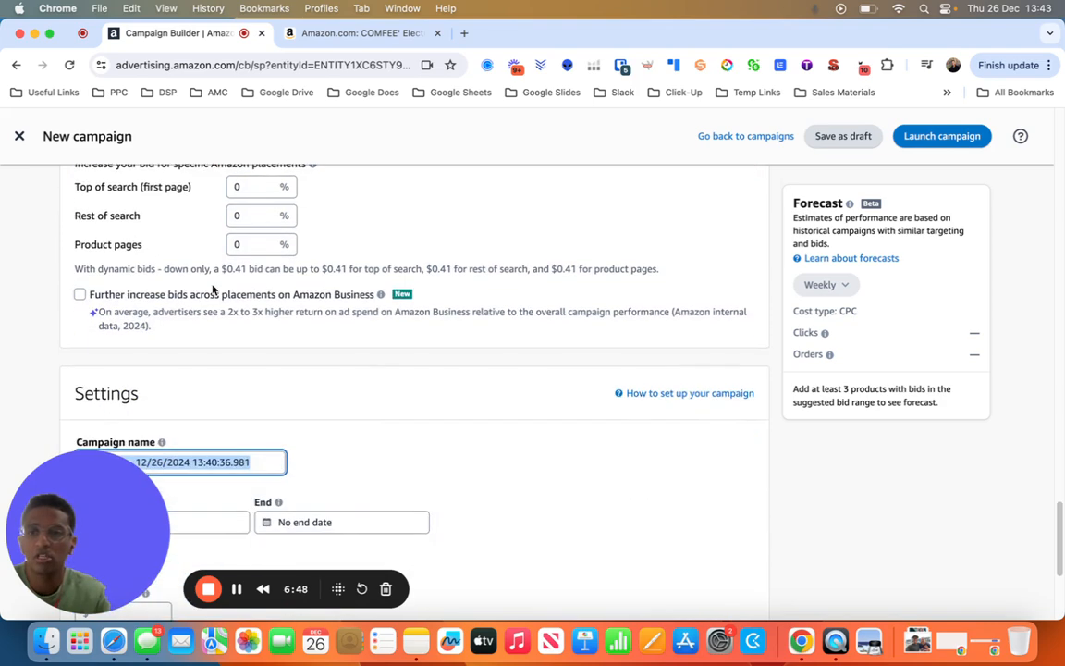
scroll(211, 286, down, 2)
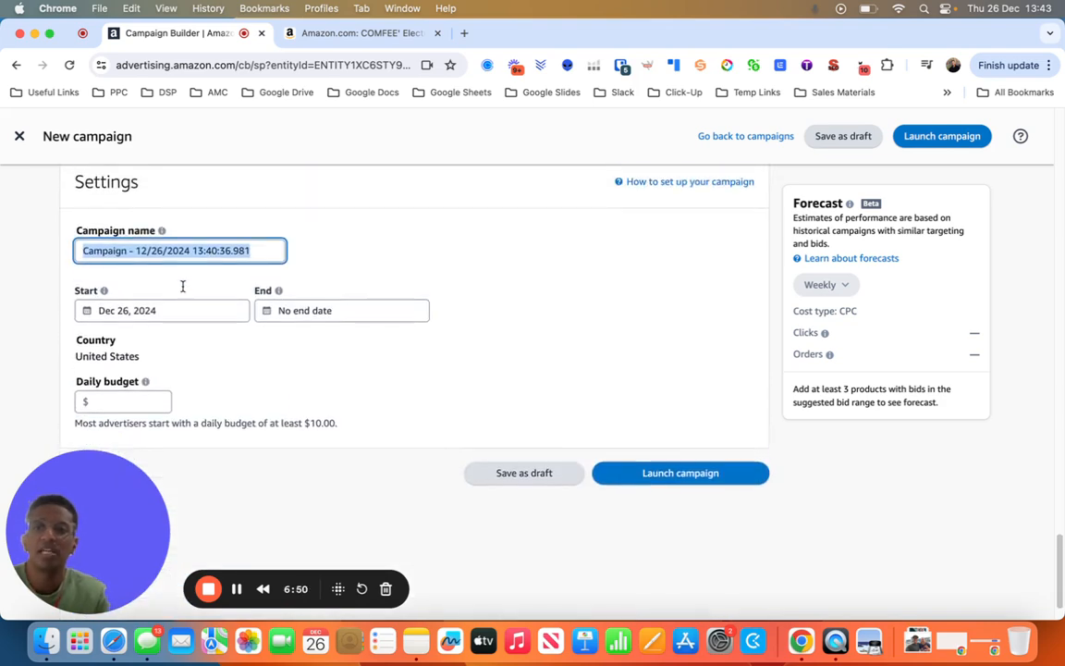
scroll(81, 292, up, 1)
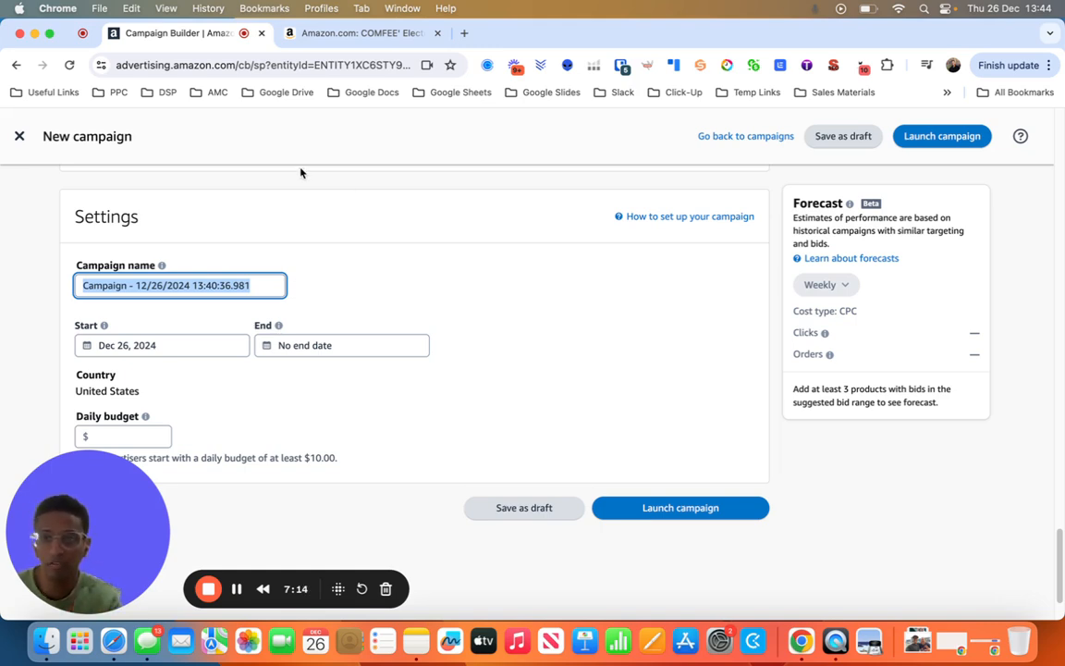
scroll(226, 375, down, 2)
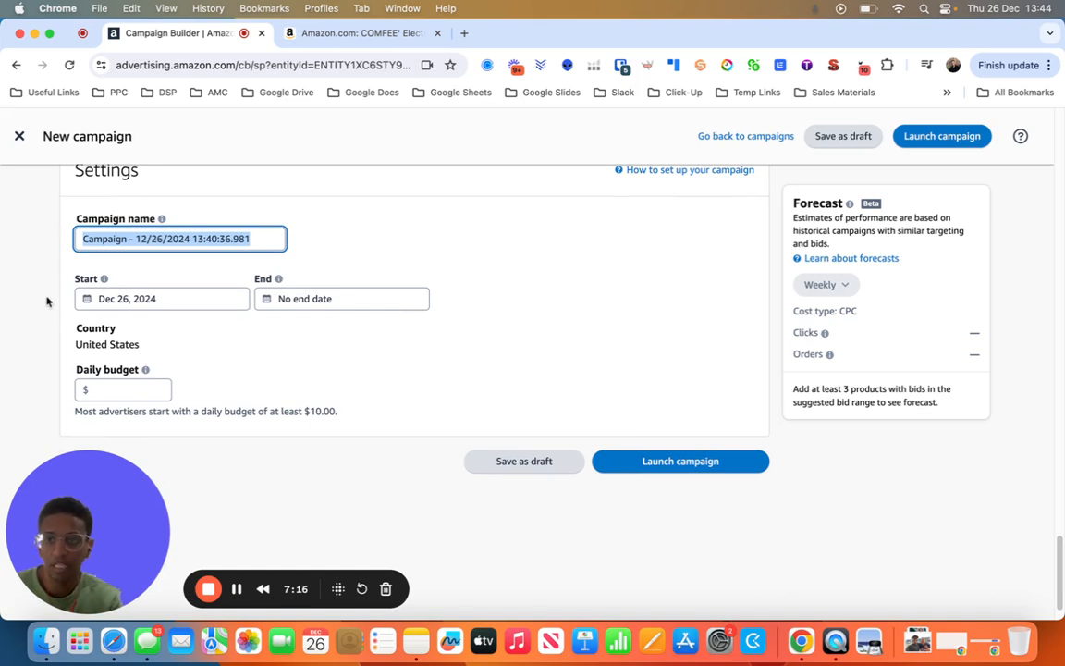
scroll(86, 298, down, 2)
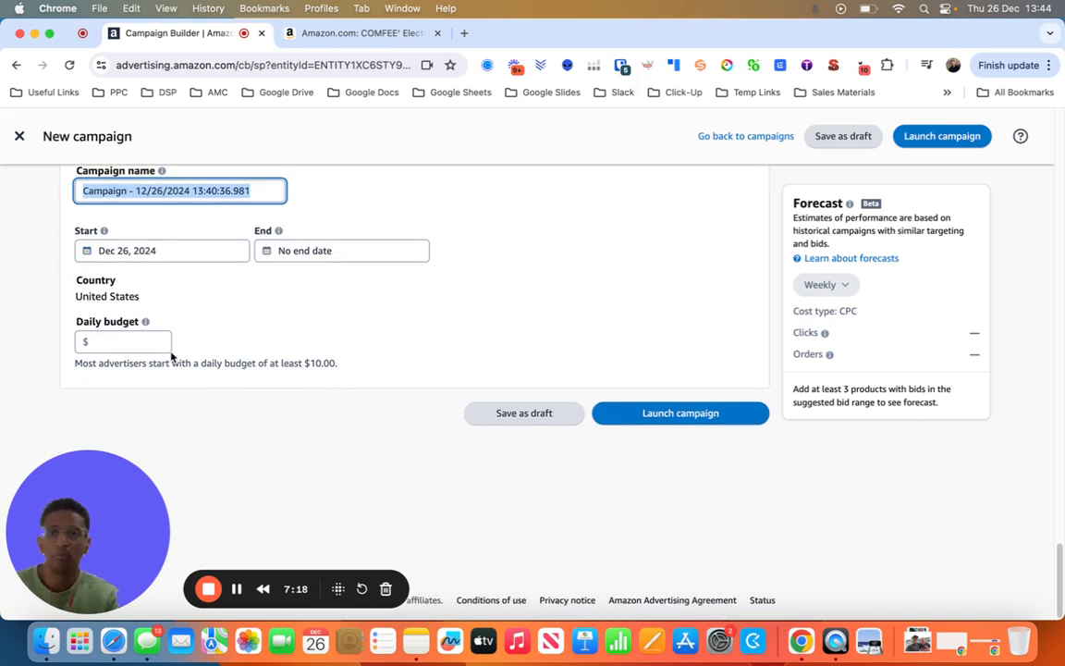
click(104, 342)
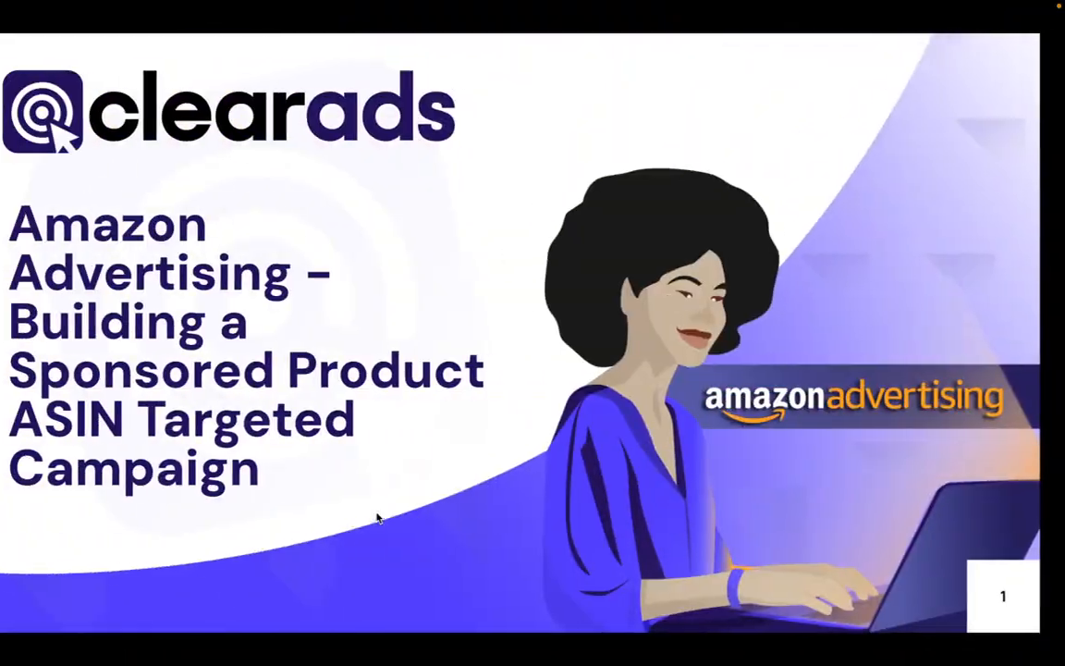
click(624, 491)
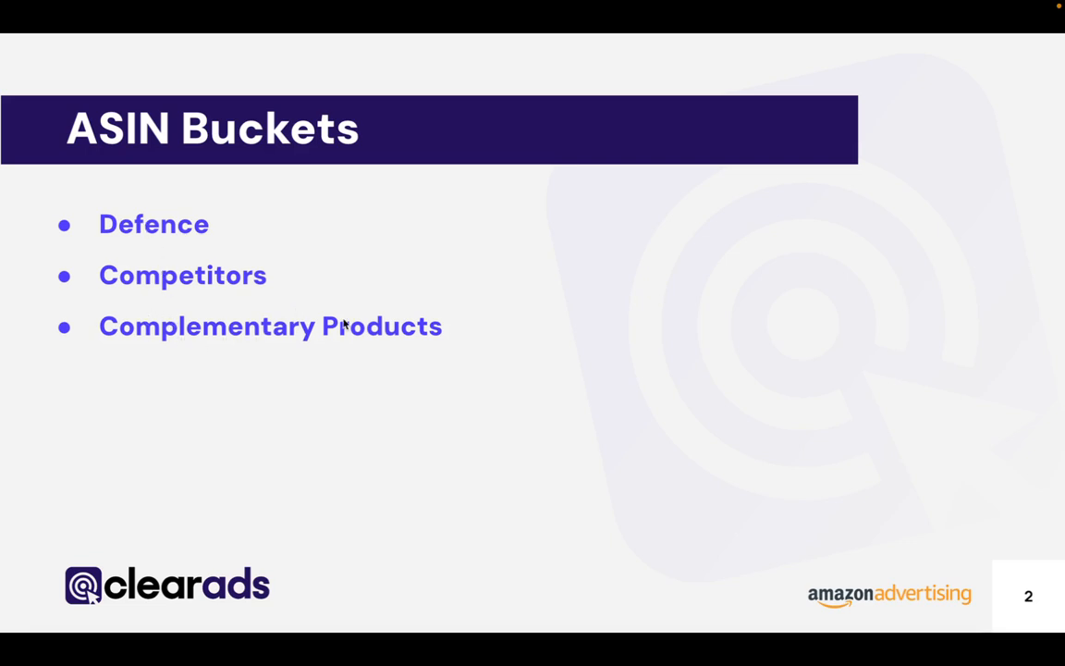
key(ctrl+Right)
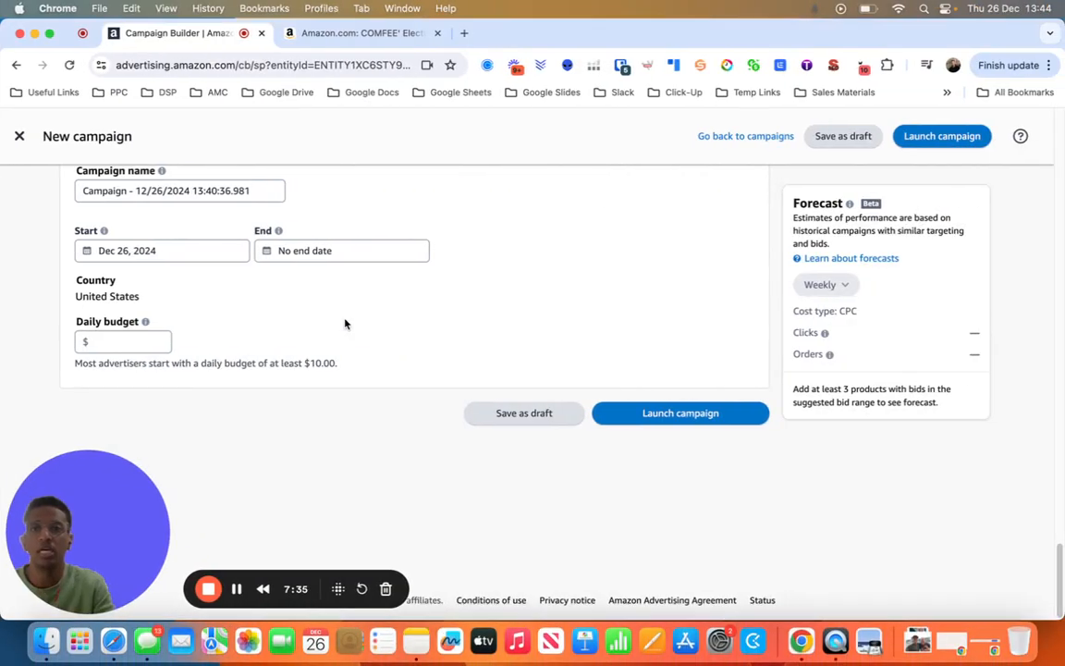
- Return to the COMFEE' kettle listing and examine its similar items, shopping trends and sponsored Customers frequently viewed products
click(331, 32)
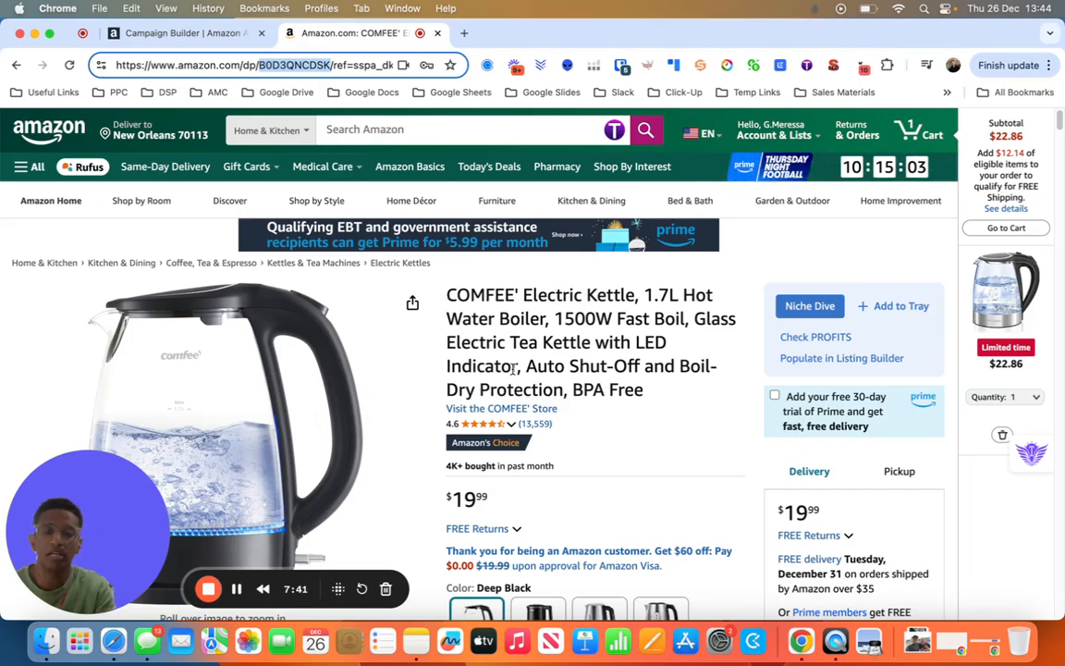
scroll(515, 373, down, 6)
scroll(515, 373, down, 15)
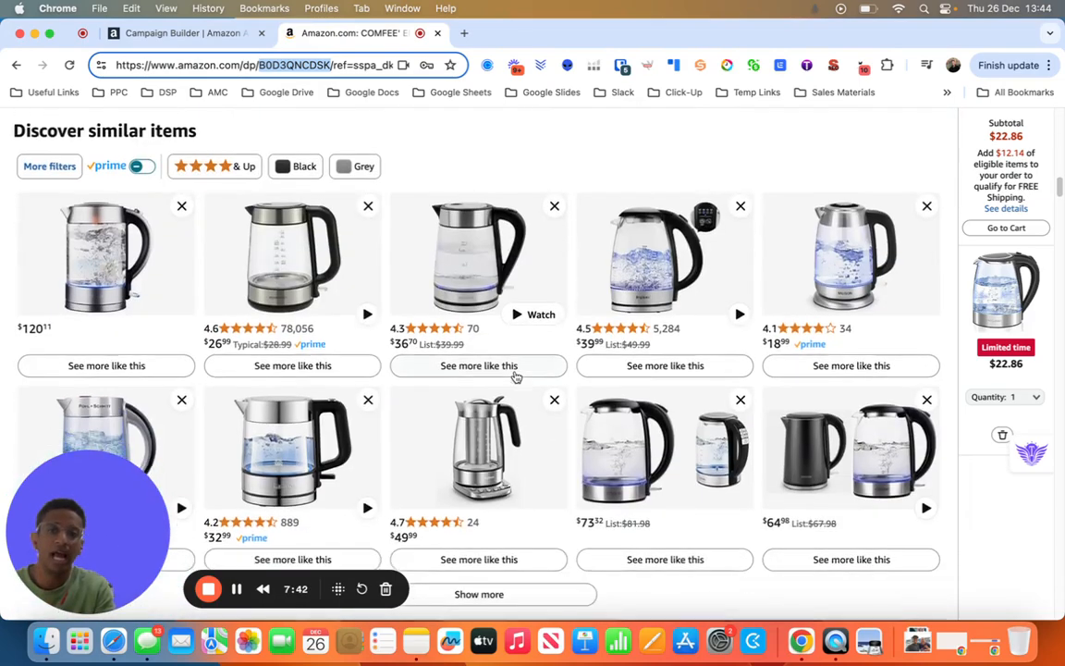
scroll(515, 374, down, 5)
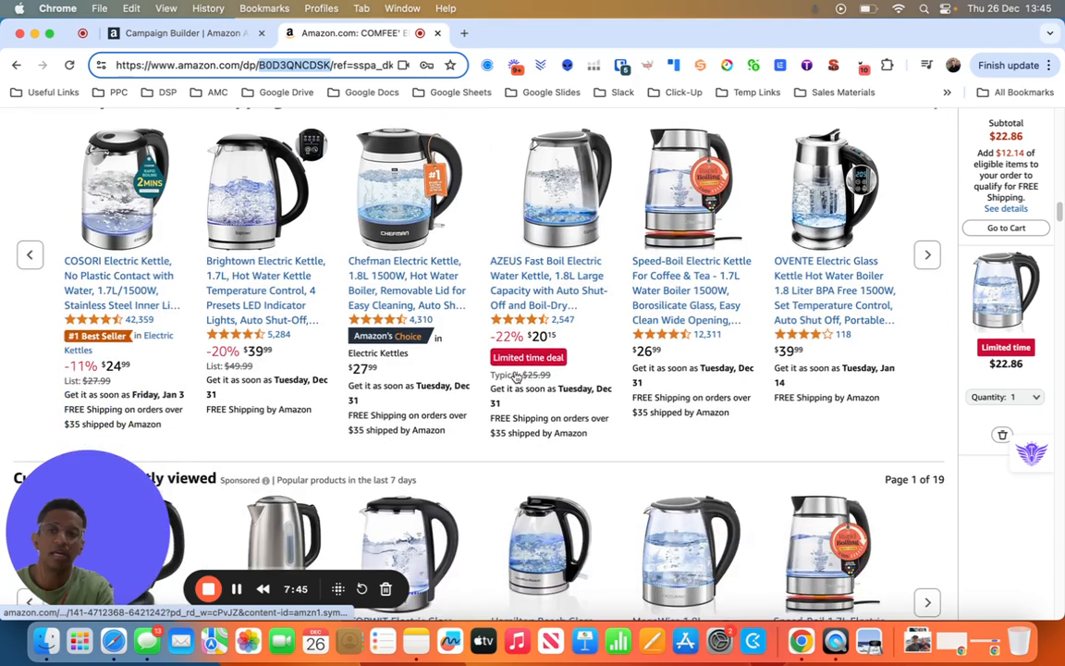
scroll(515, 375, up, 3)
scroll(515, 374, down, 5)
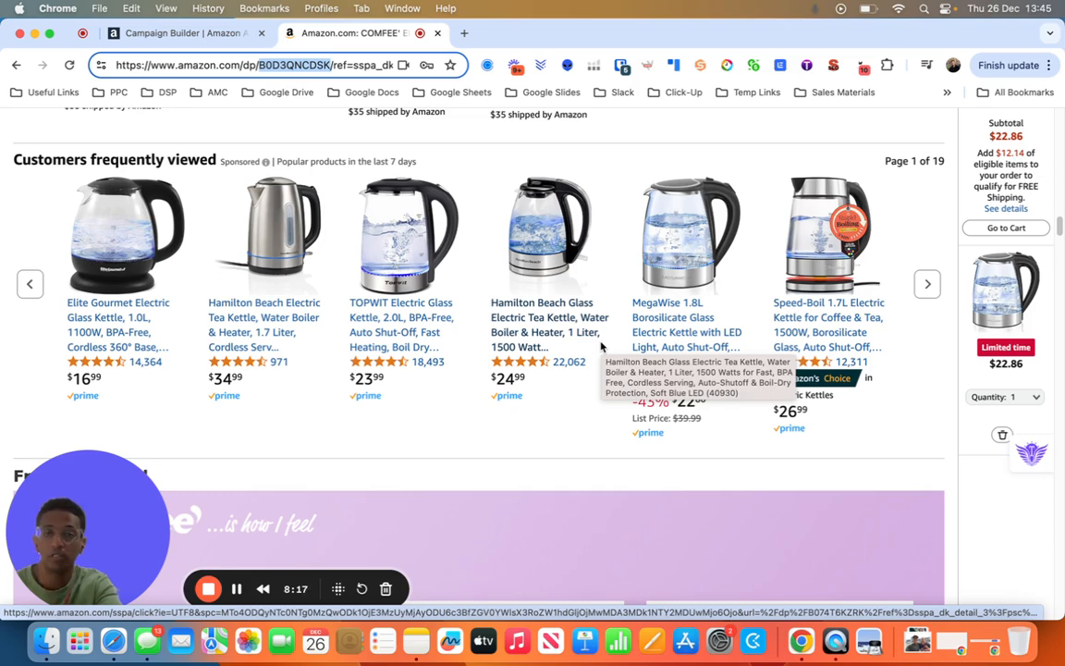
key(ctrl+Left)
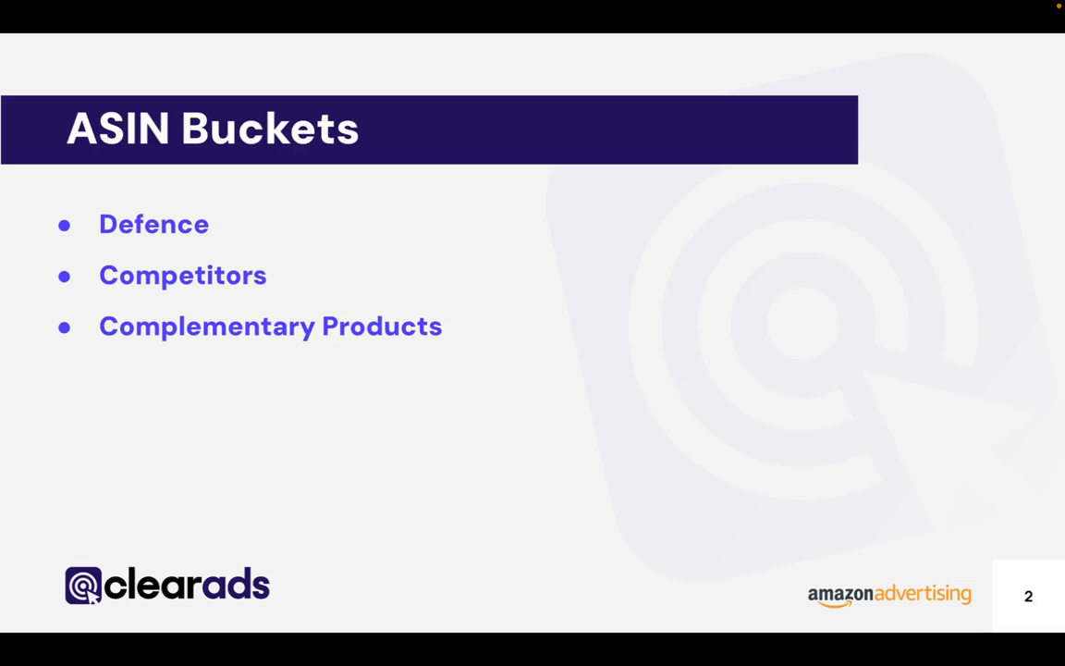
key(super+Tab)
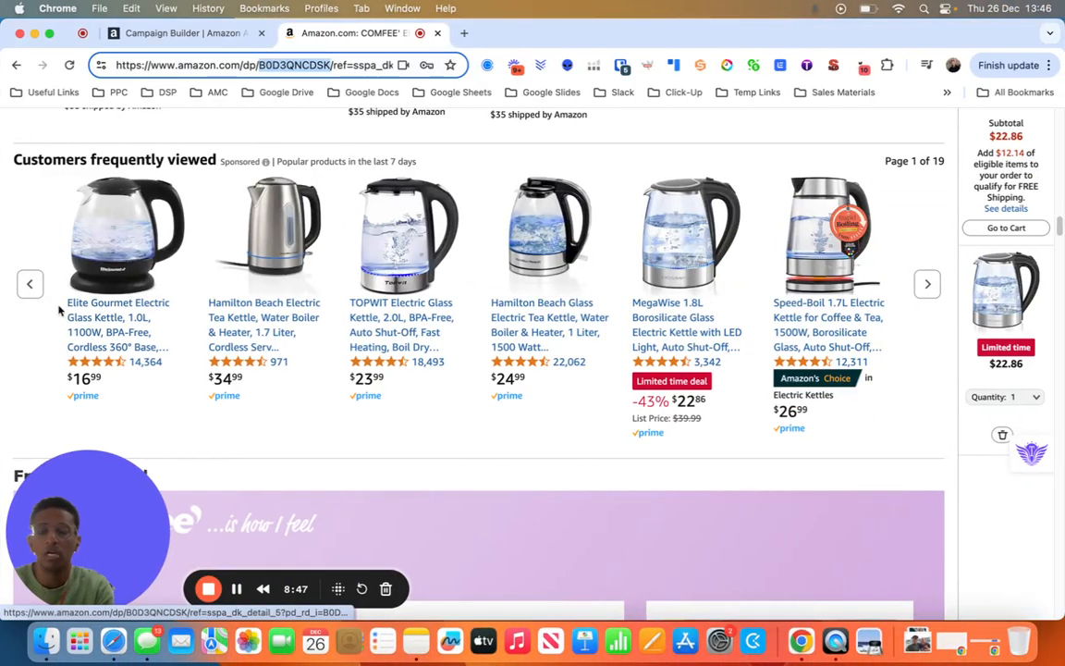
- Compare the kettle listing's competing products in the carousels with the complementary item under Frequently bought together
scroll(55, 296, up, 1)
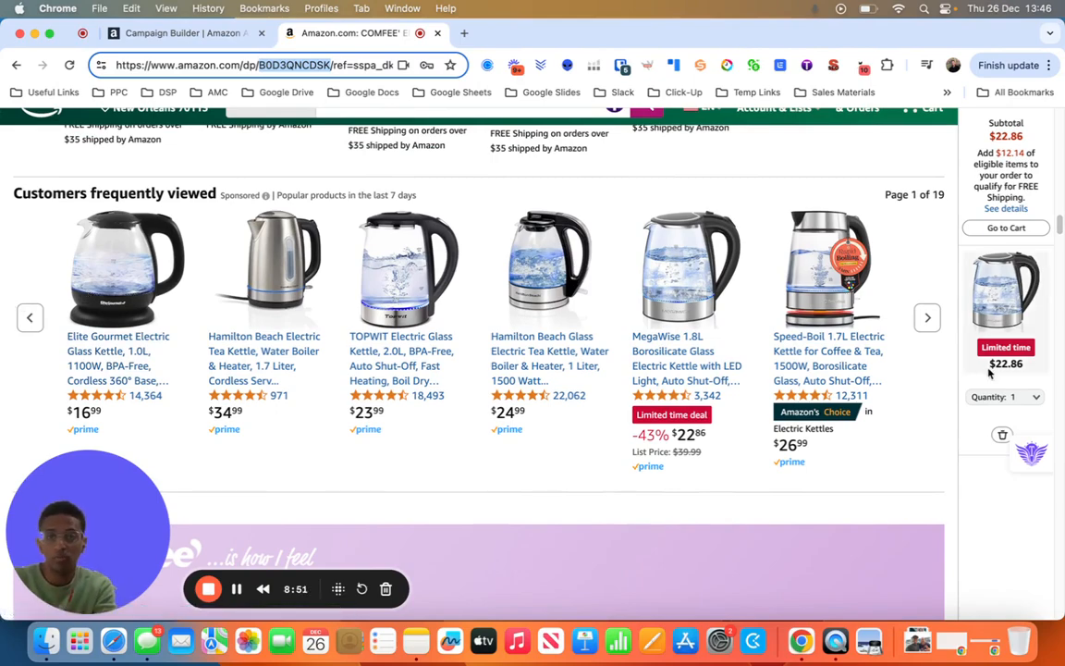
scroll(193, 332, down, 1)
scroll(193, 331, down, 3)
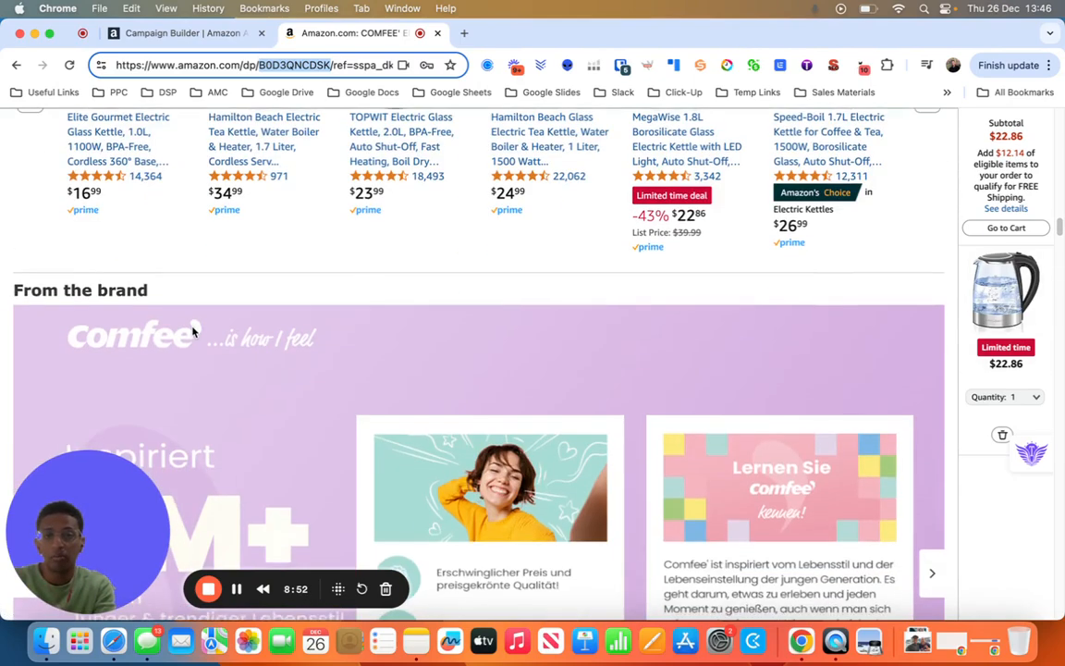
scroll(193, 332, up, 5)
scroll(193, 332, down, 3)
scroll(193, 331, down, 1)
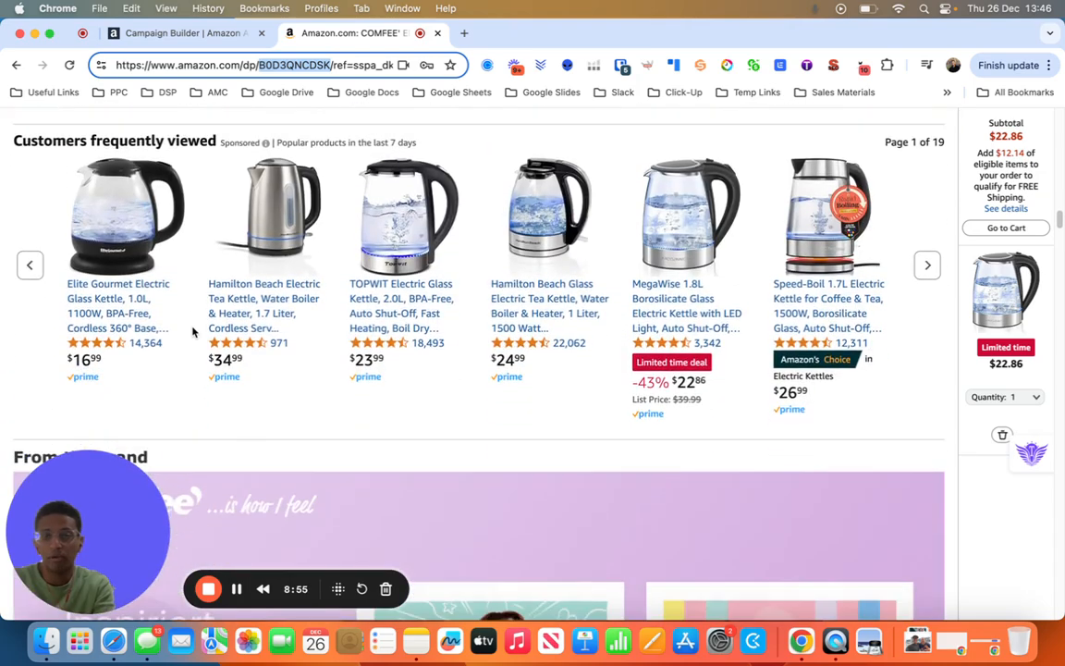
scroll(193, 332, up, 5)
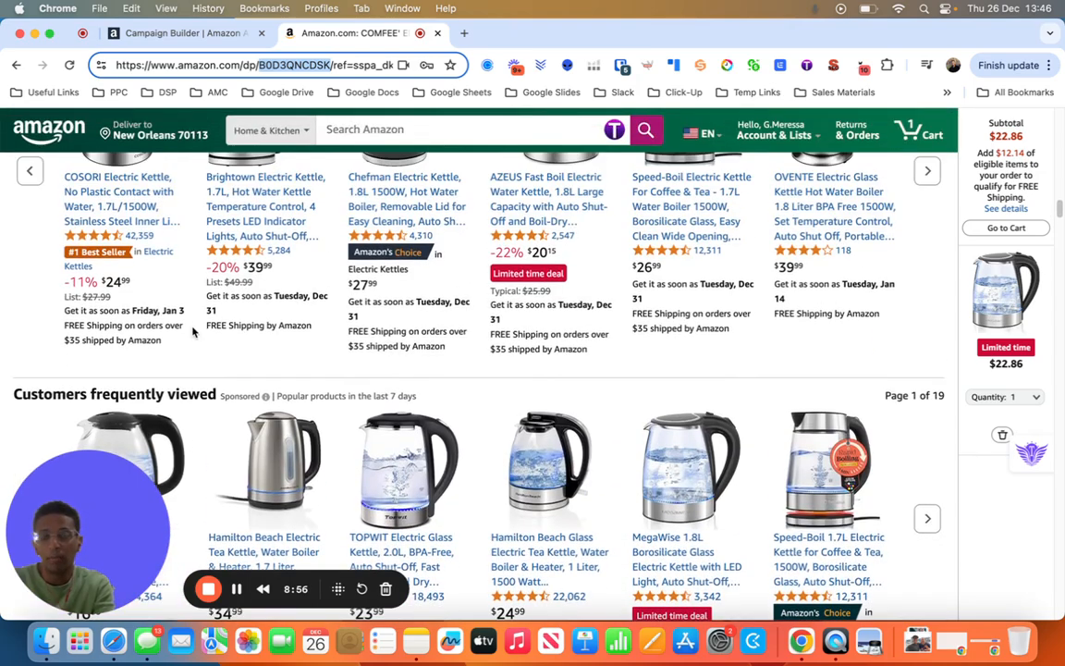
scroll(191, 325, down, 4)
scroll(192, 380, down, 2)
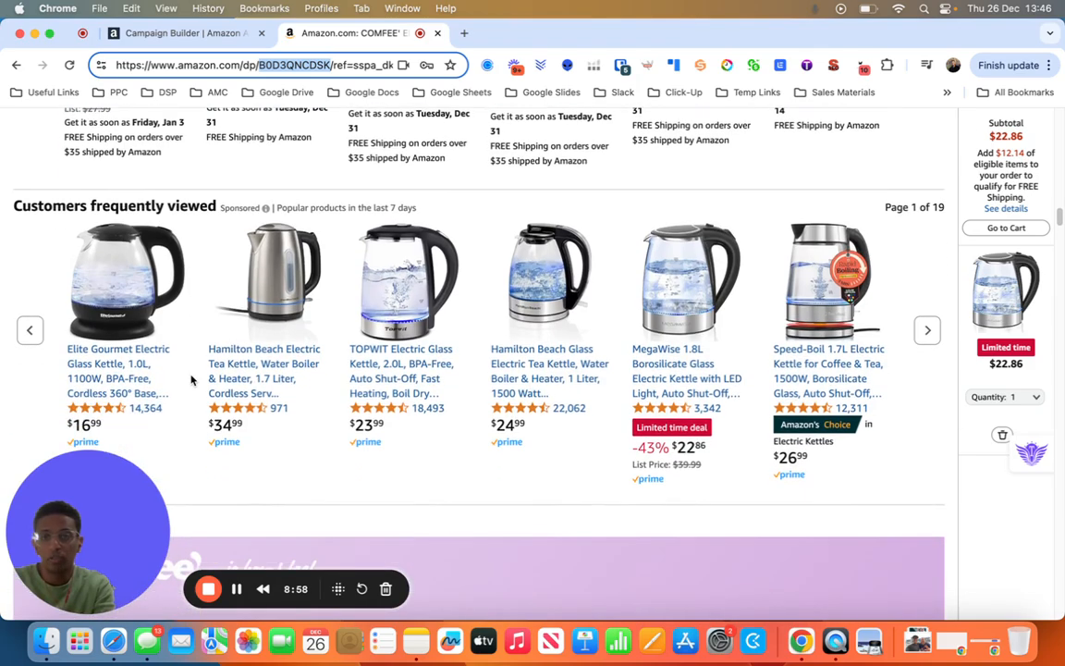
scroll(194, 370, up, 15)
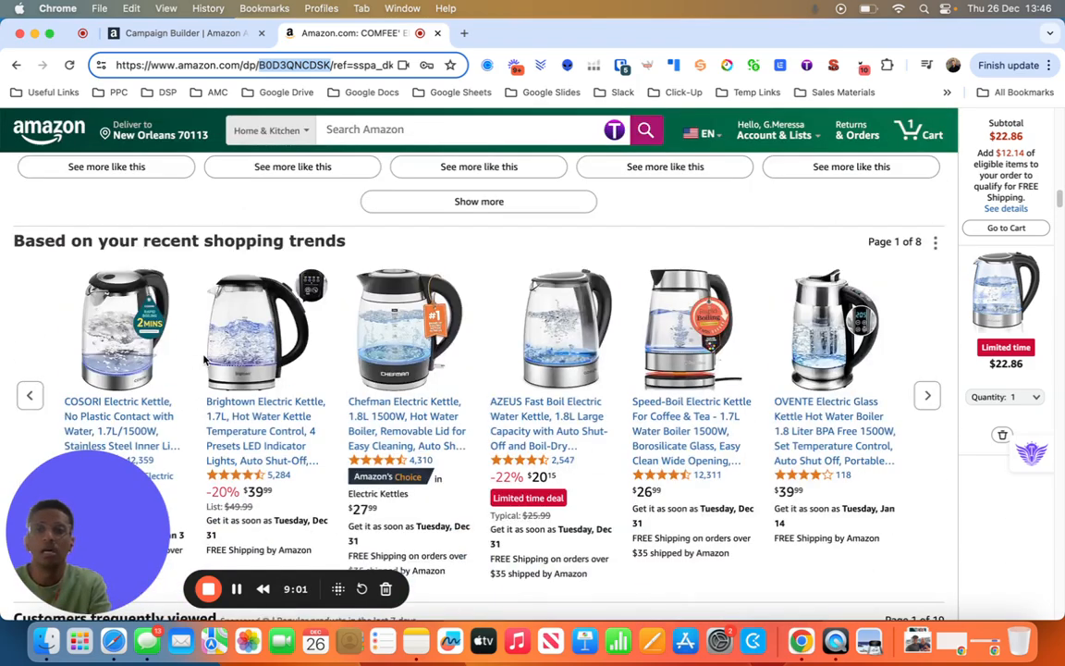
scroll(203, 358, up, 10)
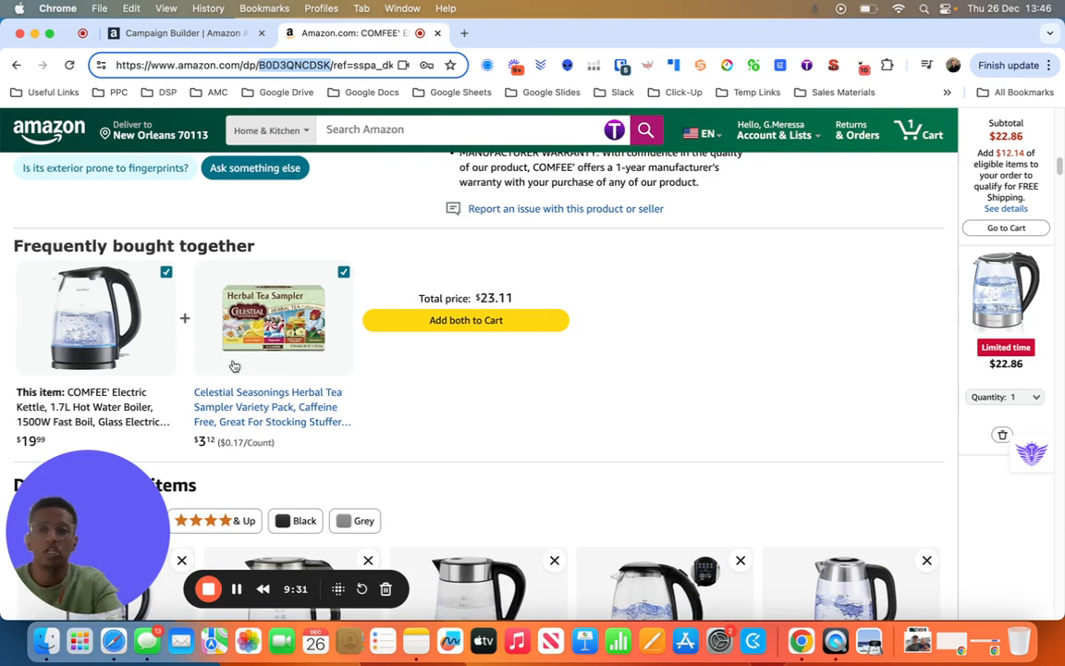
key(ctrl+Left)
click(705, 462)
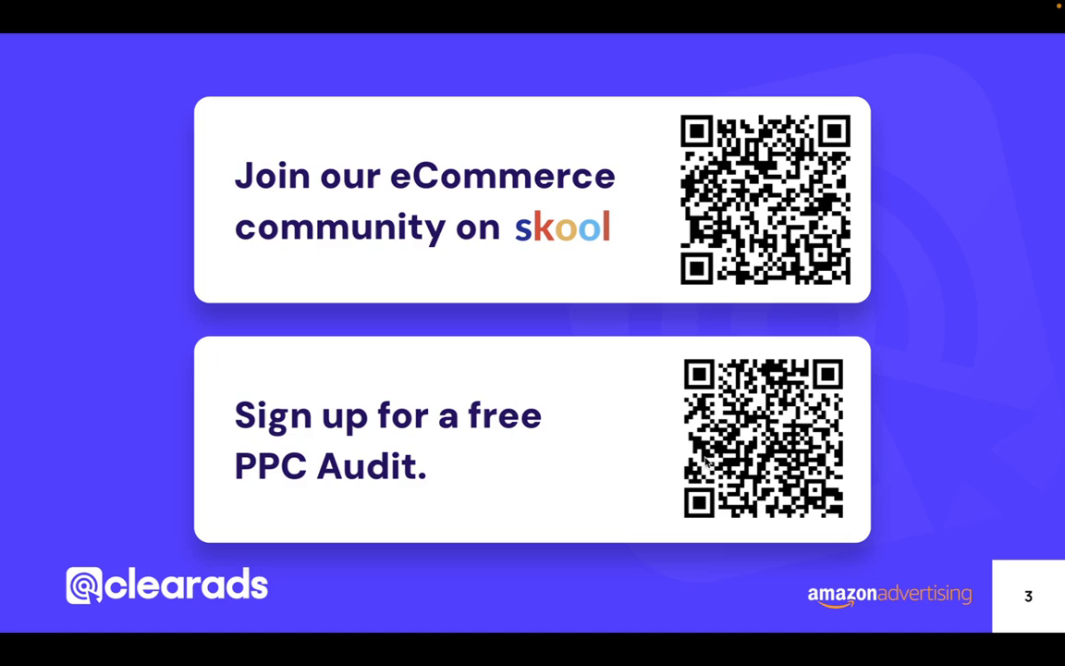